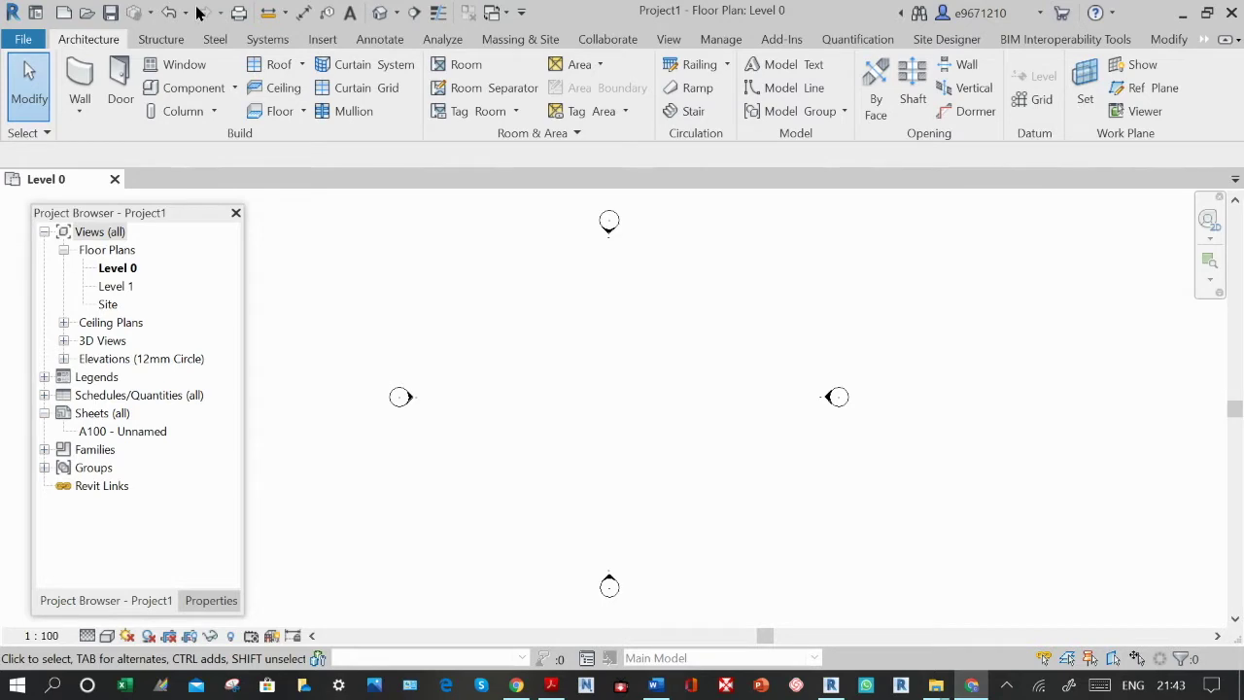
Review the Quick Access Toolbar's Save, Undo and Aligned Dimension entries and command list, changing nothing.
right_click(195, 13)
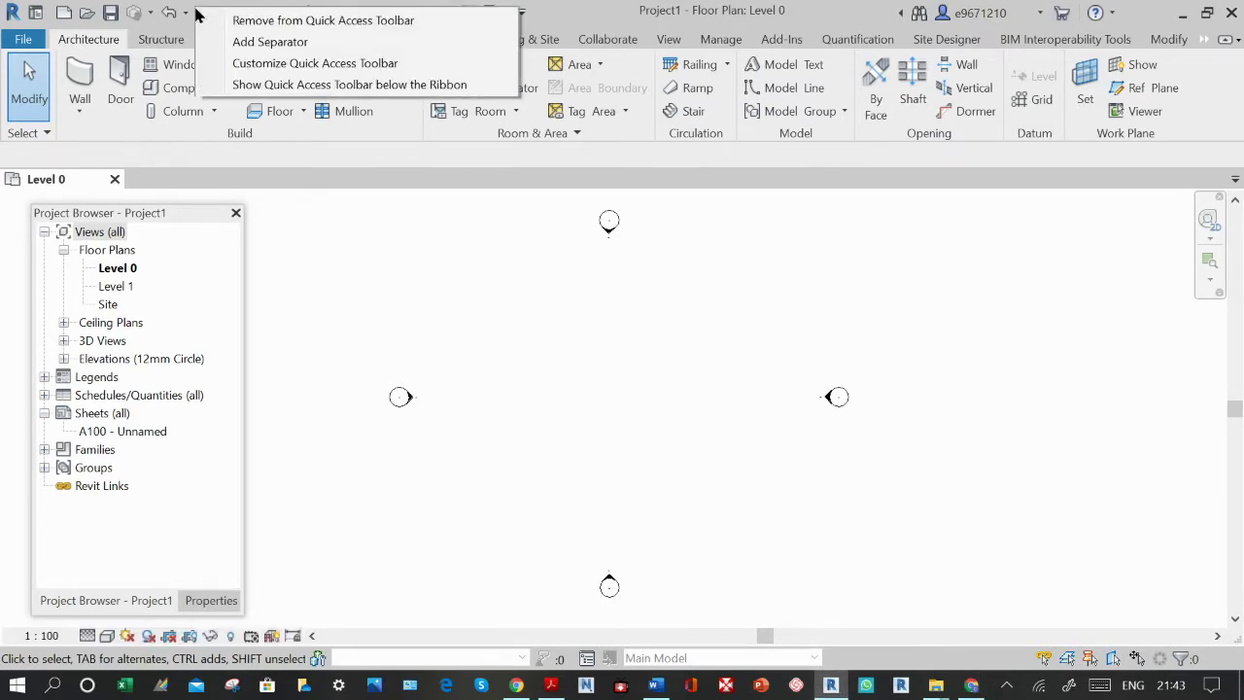
left_click(241, 66)
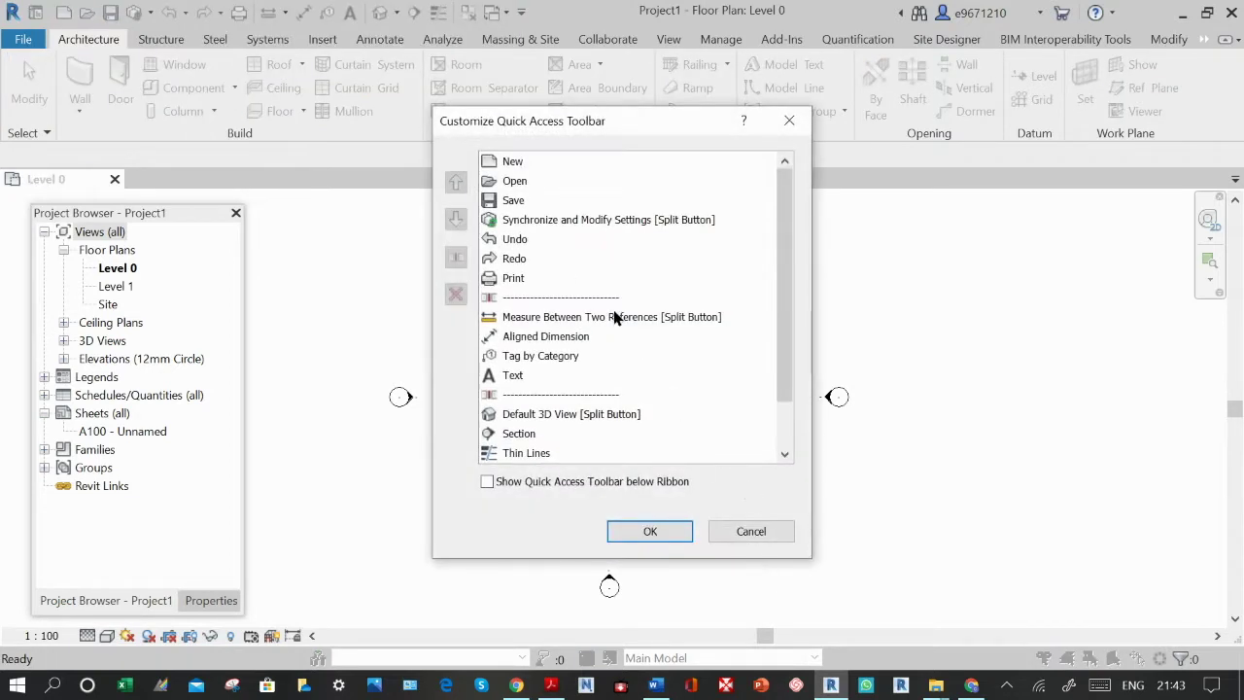
left_click(574, 280)
left_click(538, 239)
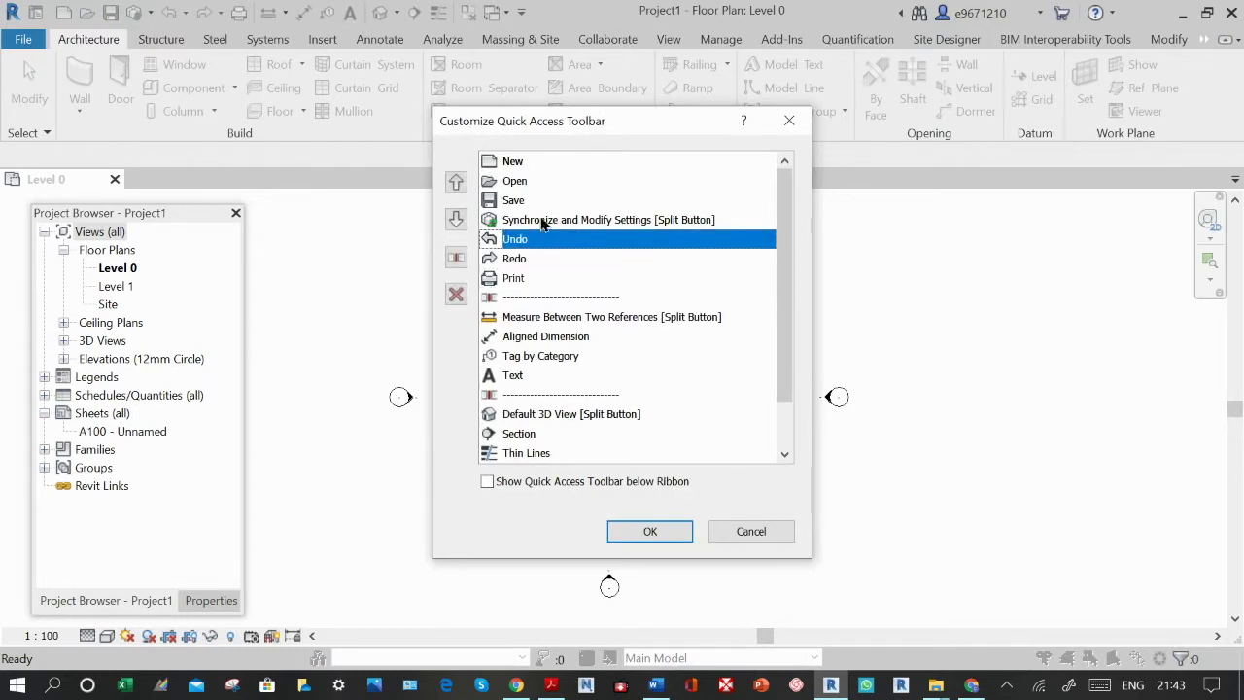
left_click(537, 203)
left_click(547, 339)
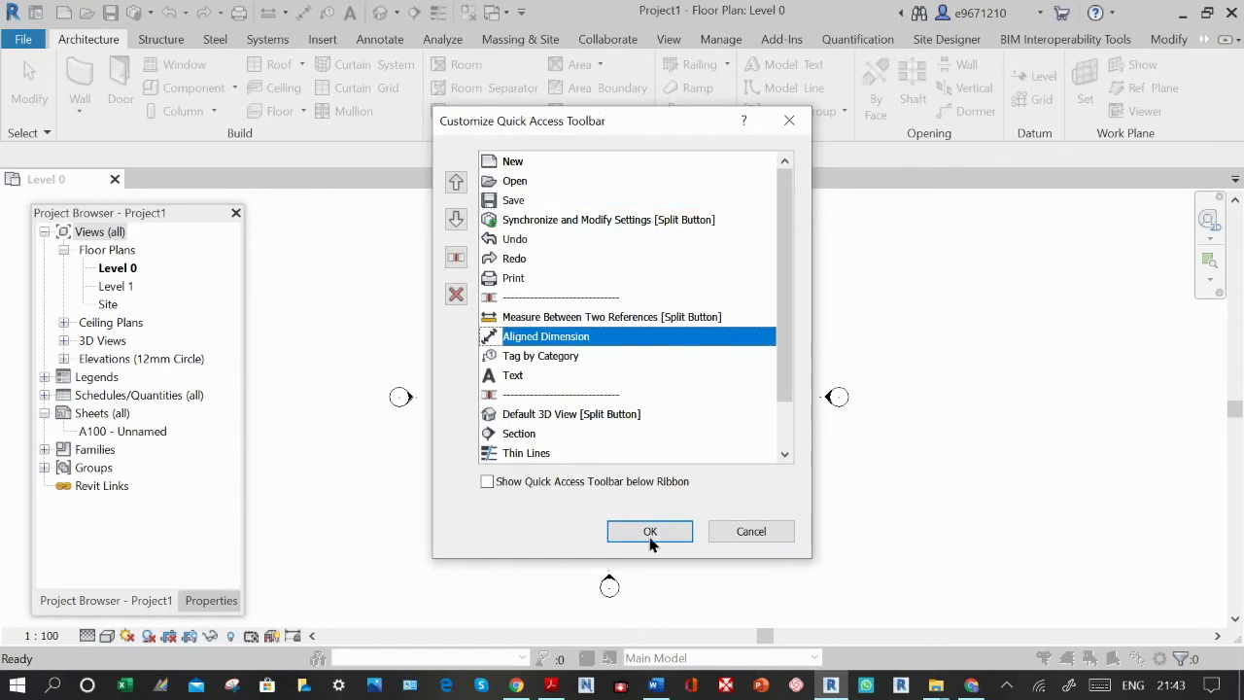
left_click(746, 533)
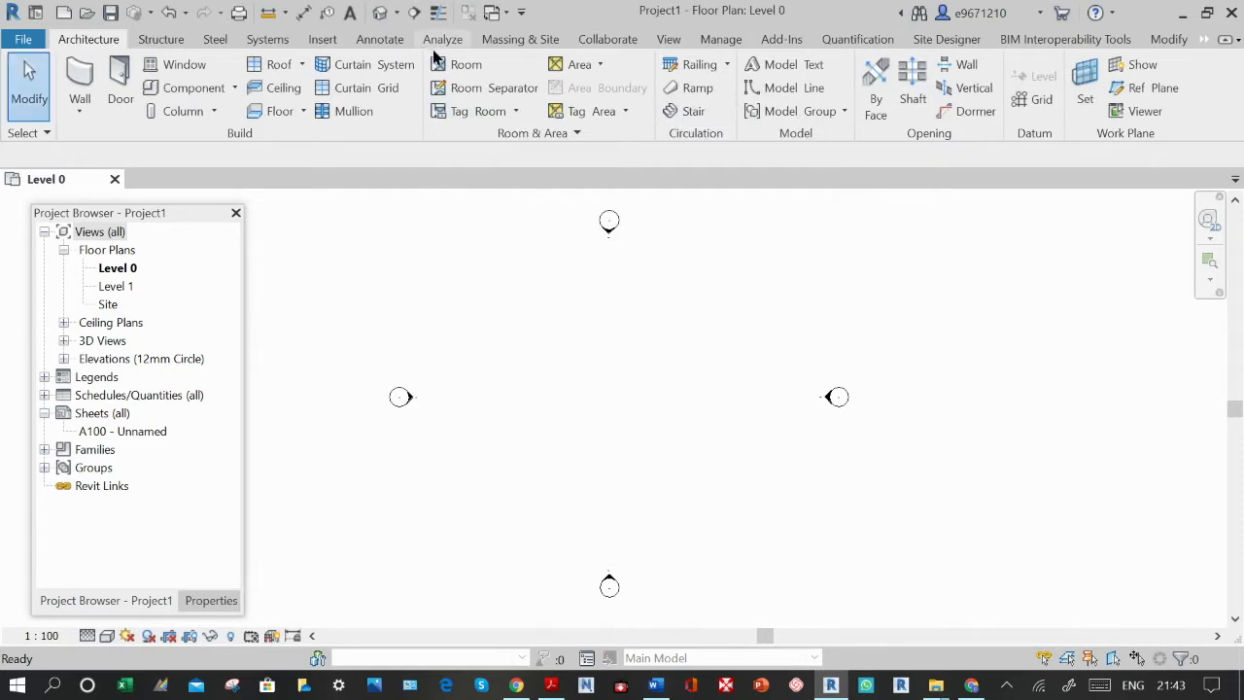
left_click(522, 14)
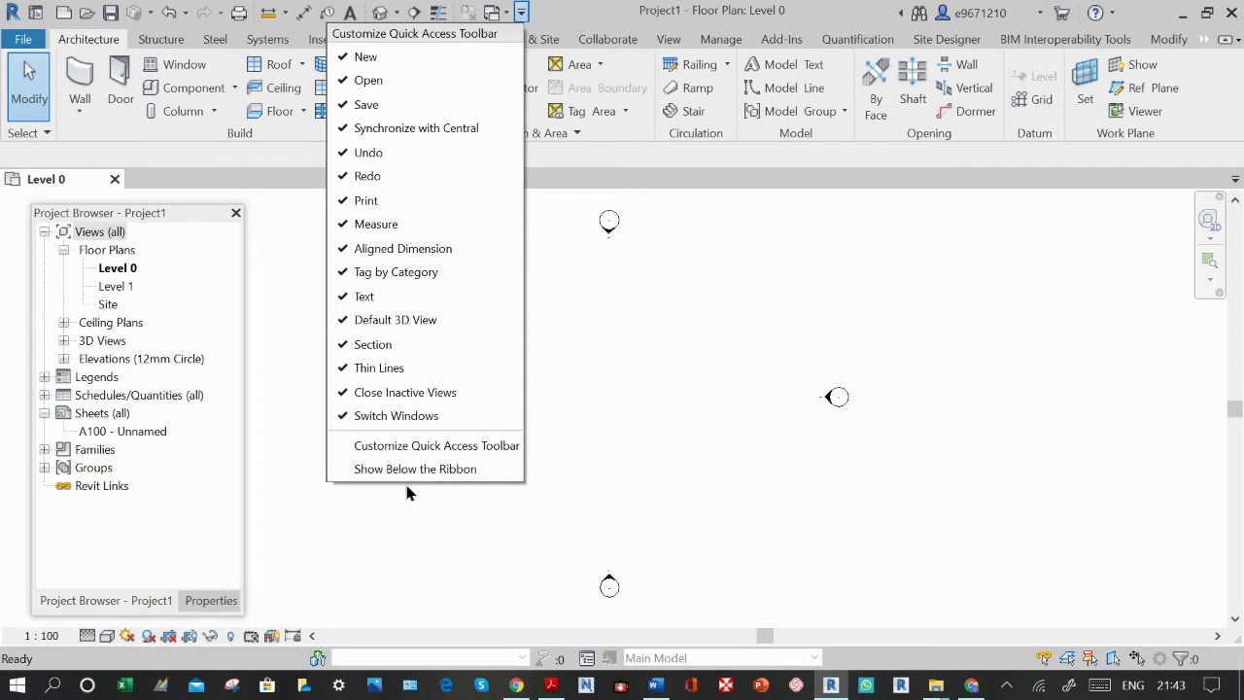
left_click(658, 325)
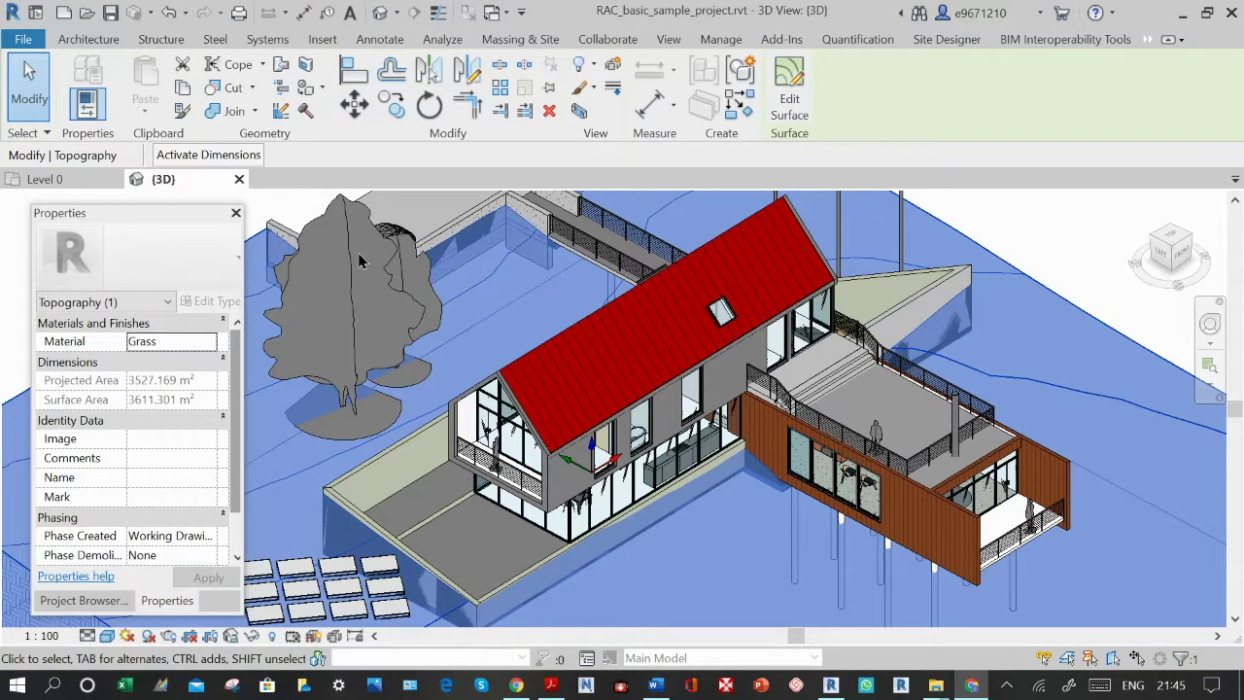
scroll(607, 493, "up", 2)
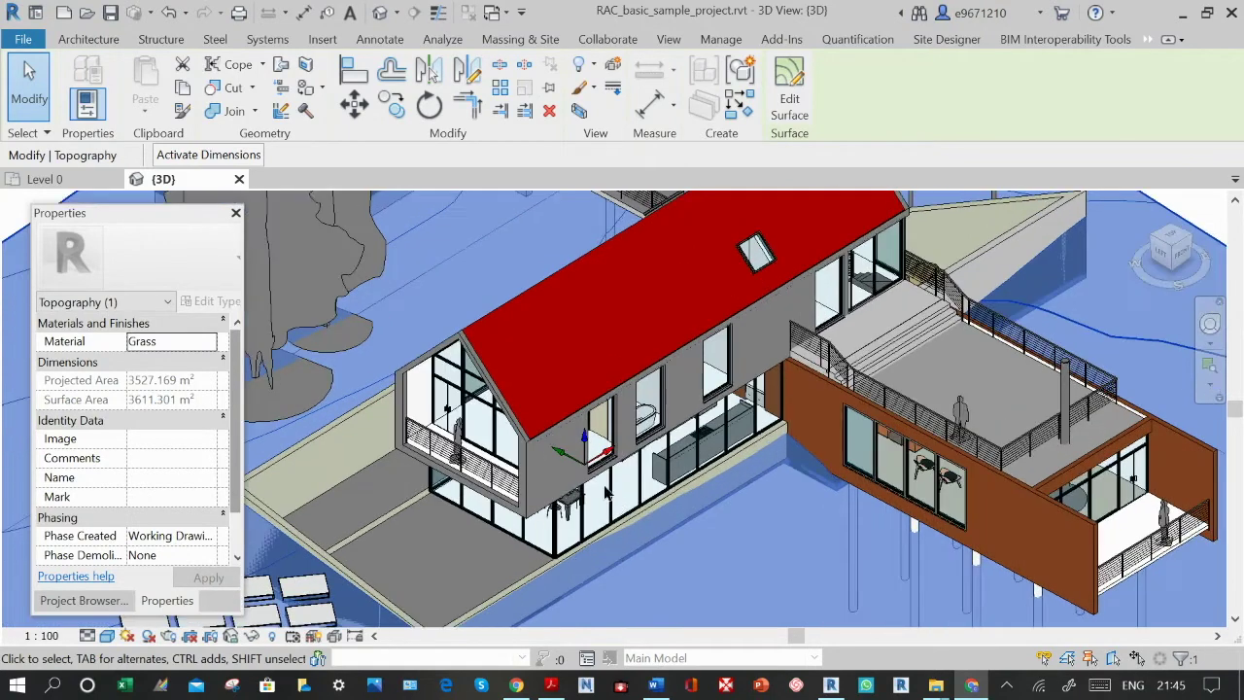
left_click(550, 454)
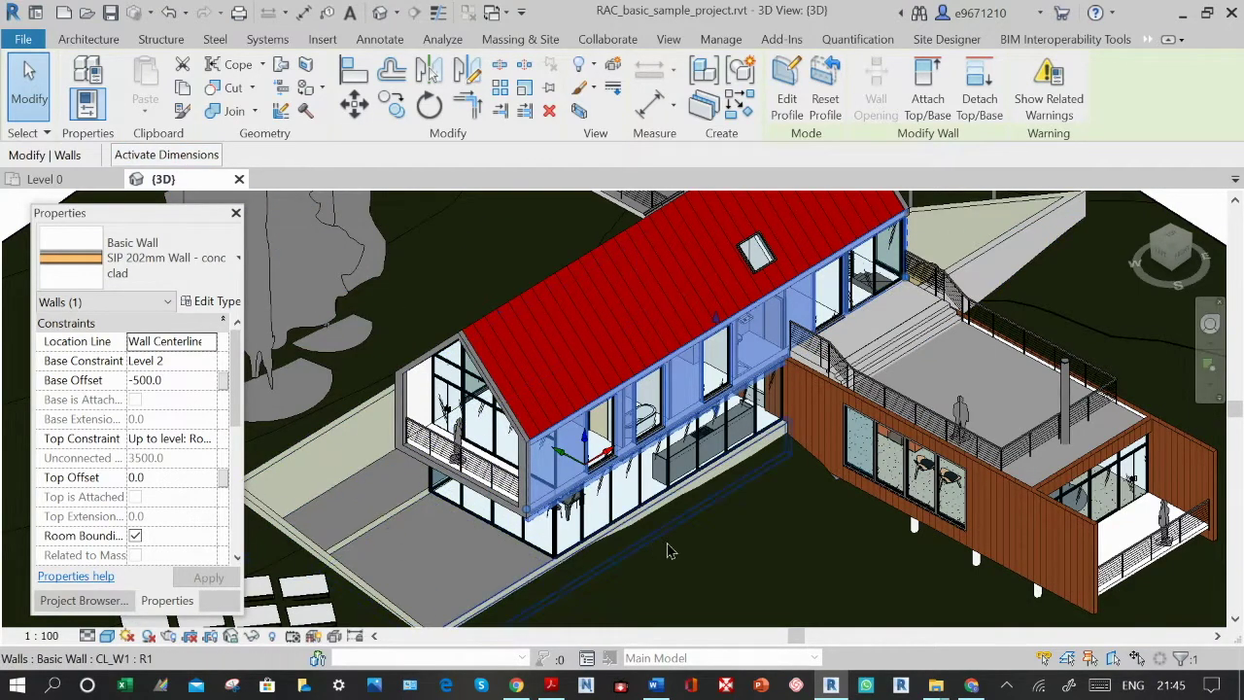
left_click(704, 572)
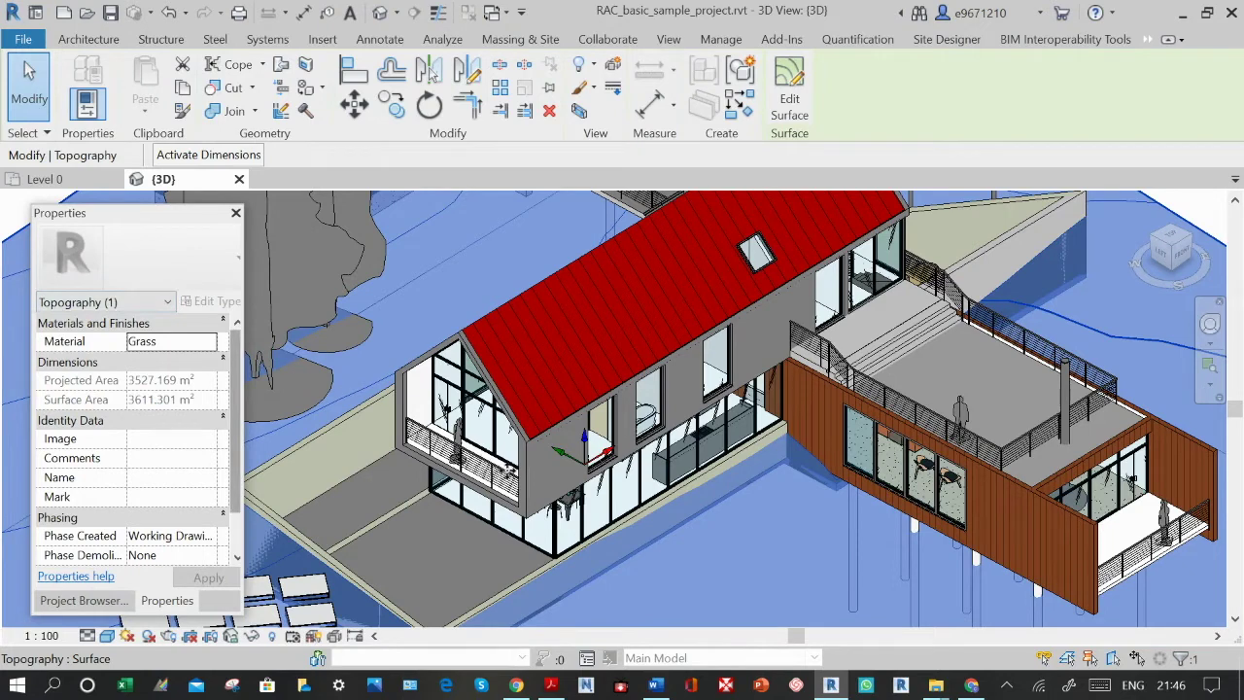
left_click(551, 475)
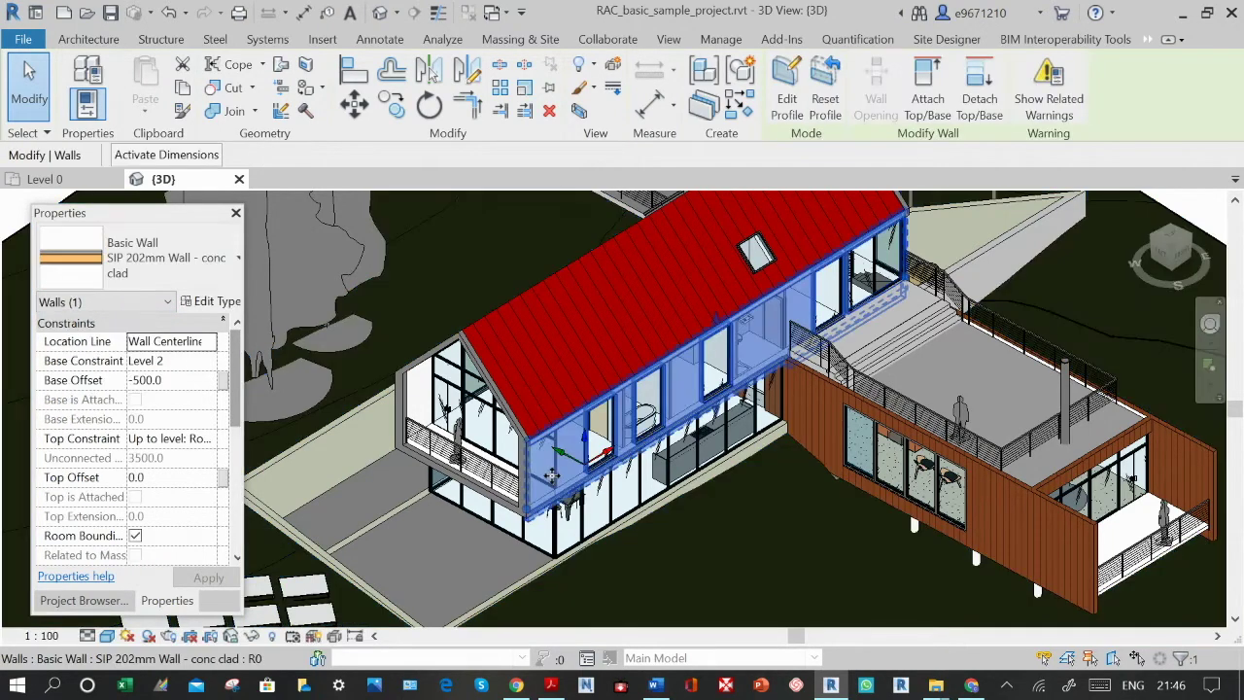
left_click(142, 260)
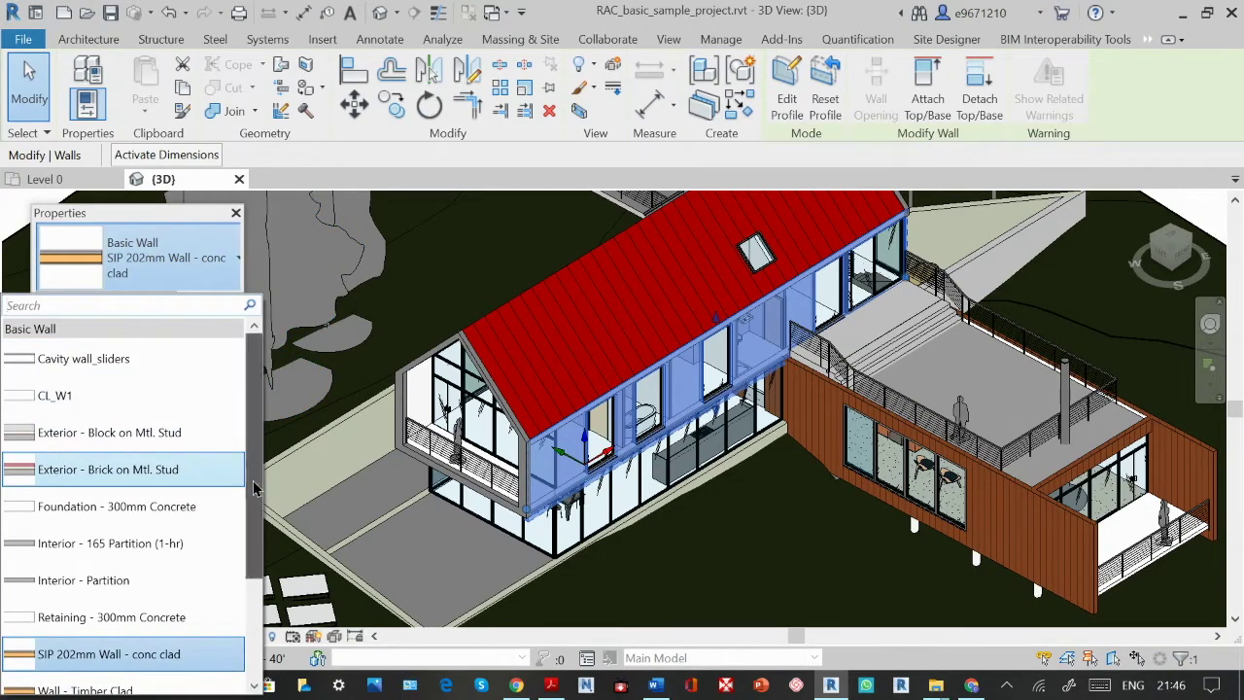
left_click_drag(254, 488, 259, 610)
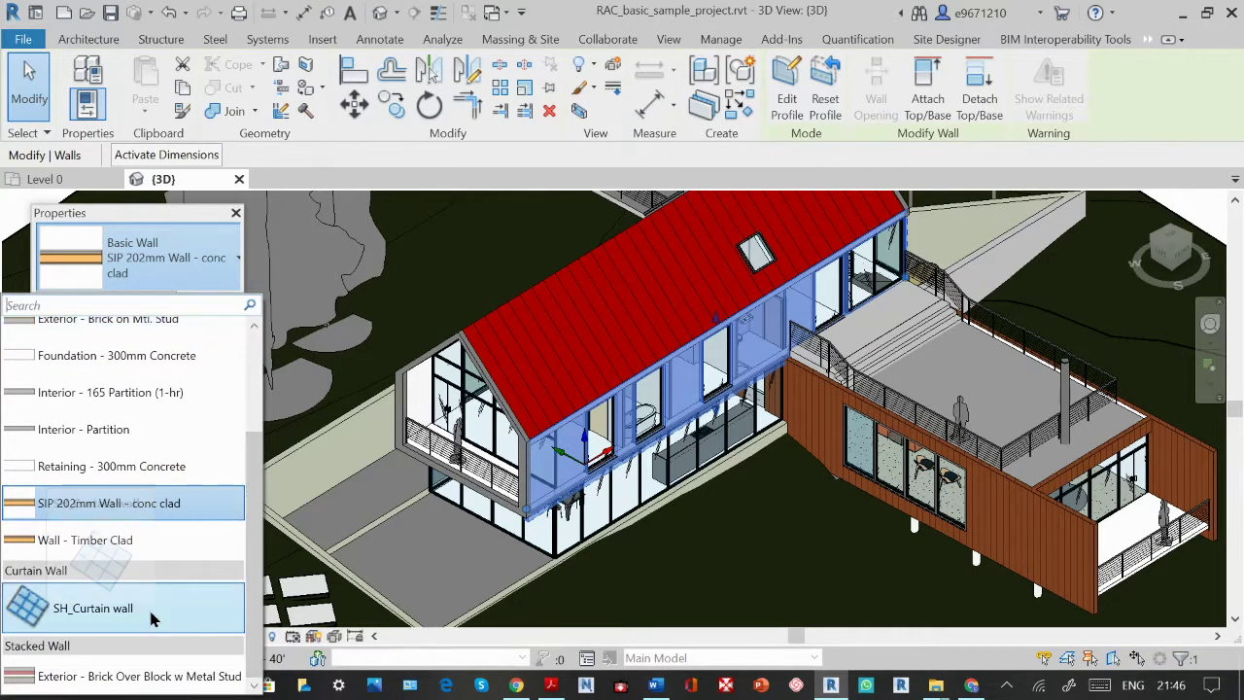
mouse_move(151, 617)
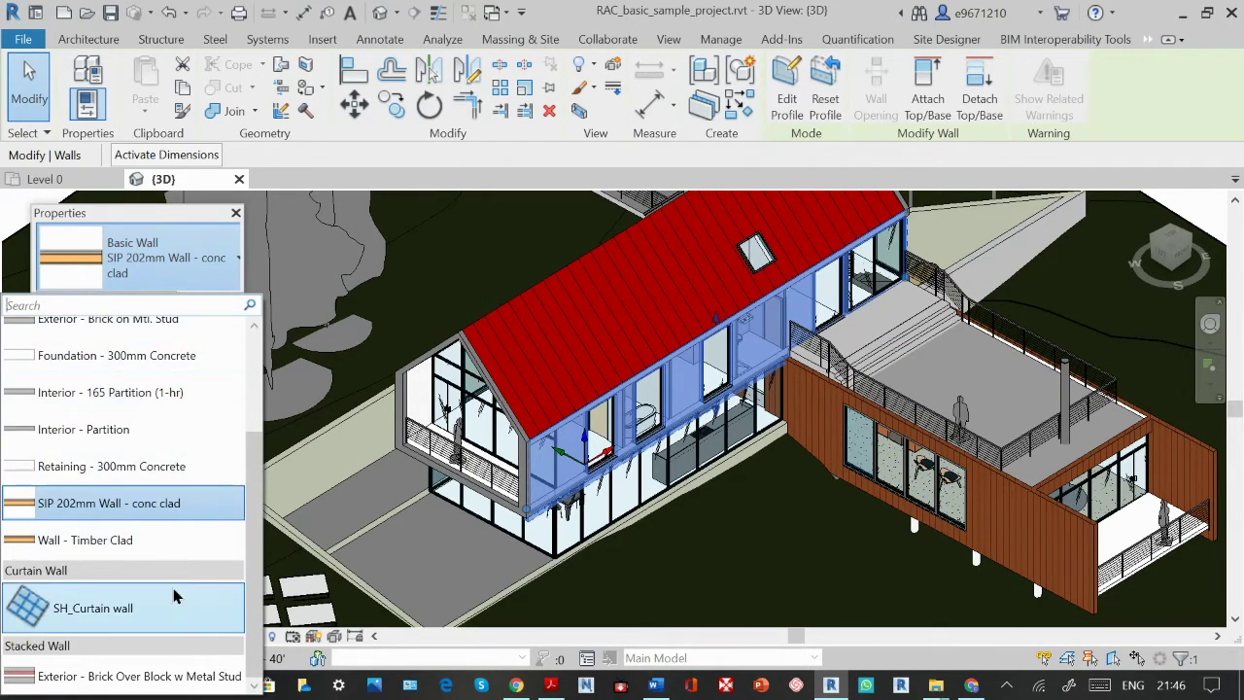
left_click(175, 608)
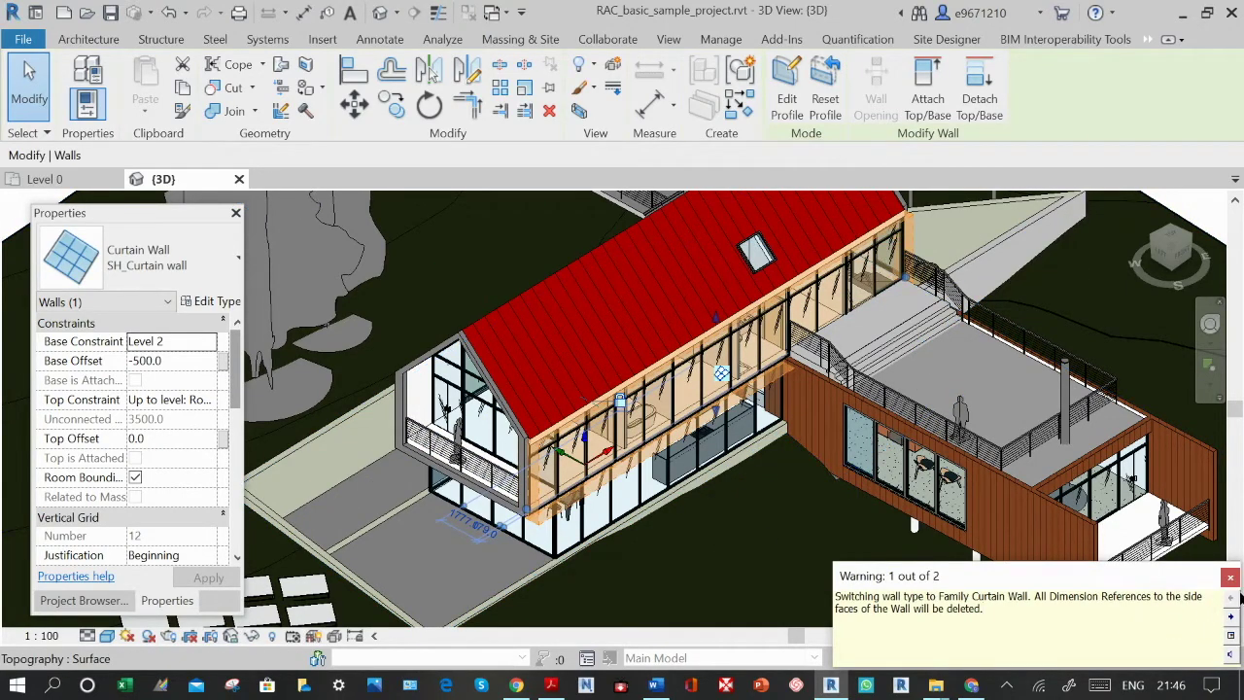
left_click(1231, 577)
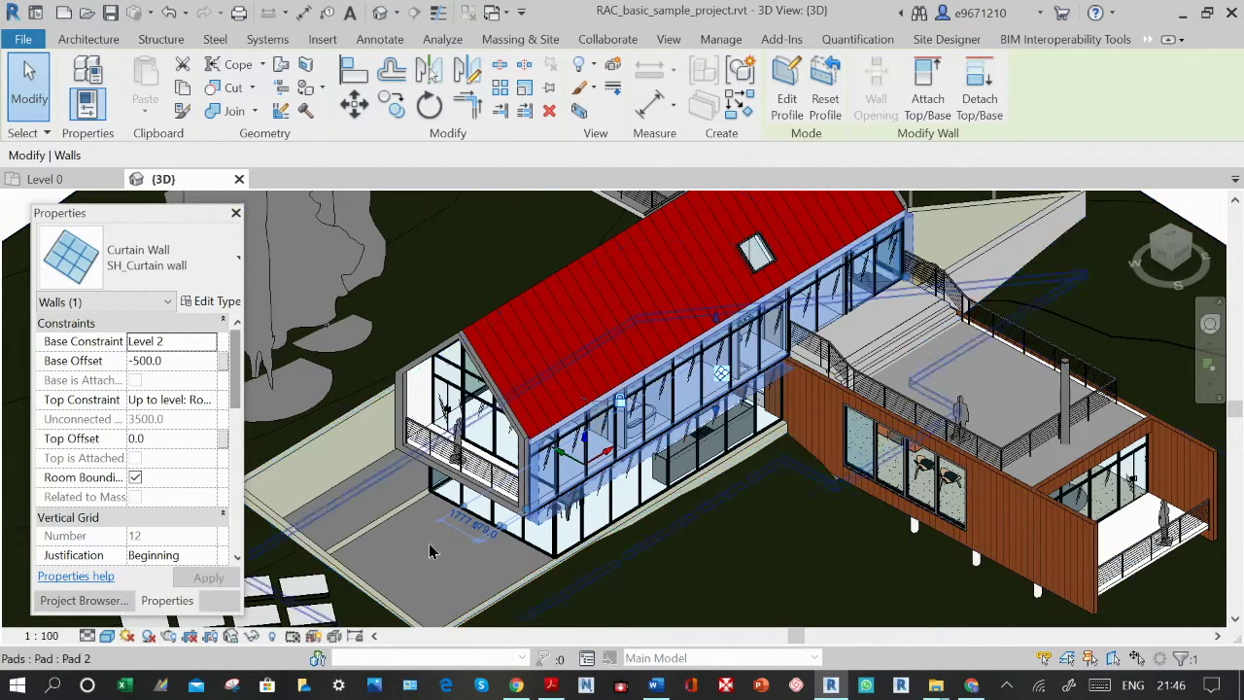
left_click(169, 12)
key("Escape")
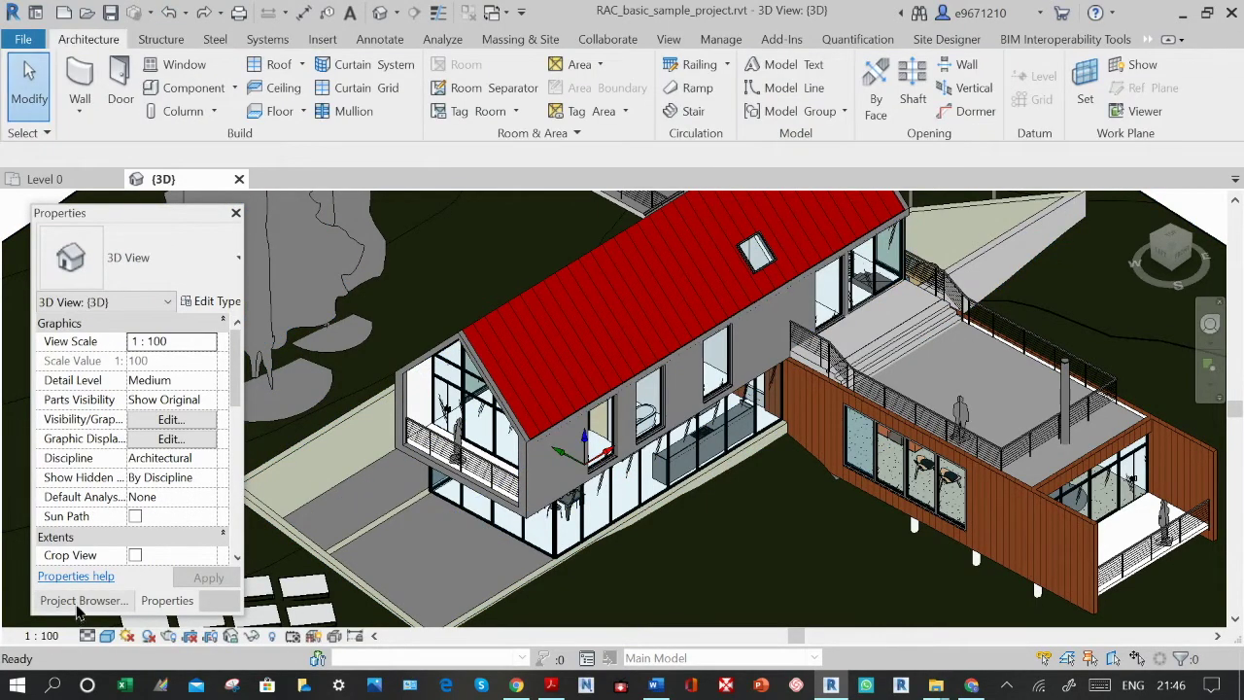
Switch to the Project Browser and float it out as a separate panel beside the 3D view.
left_click(82, 601)
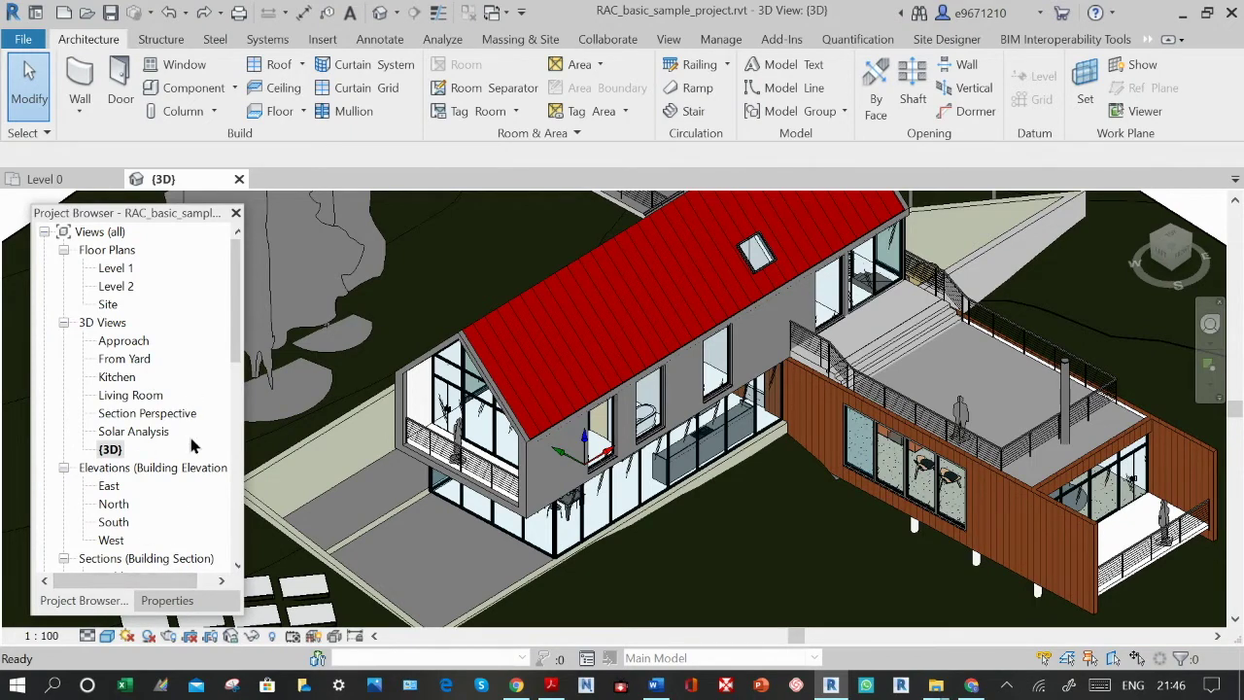
middle_click_drag(773, 554, 638, 534, "shift")
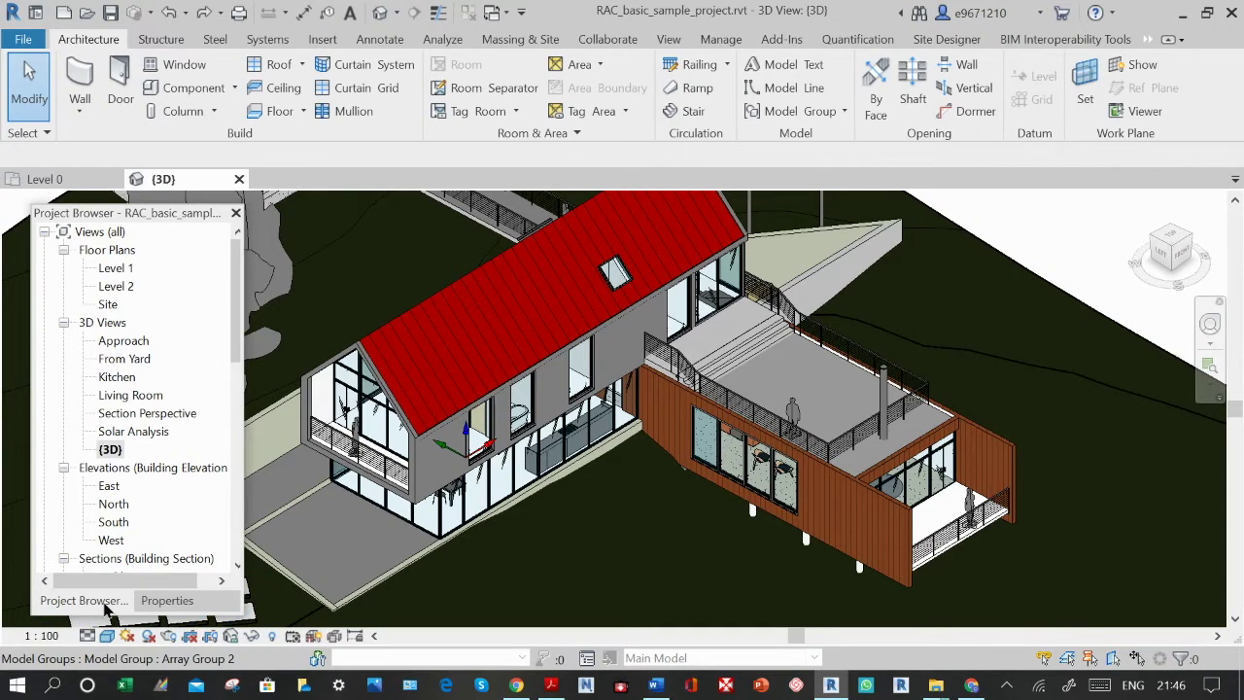
left_click_drag(107, 608, 1041, 233)
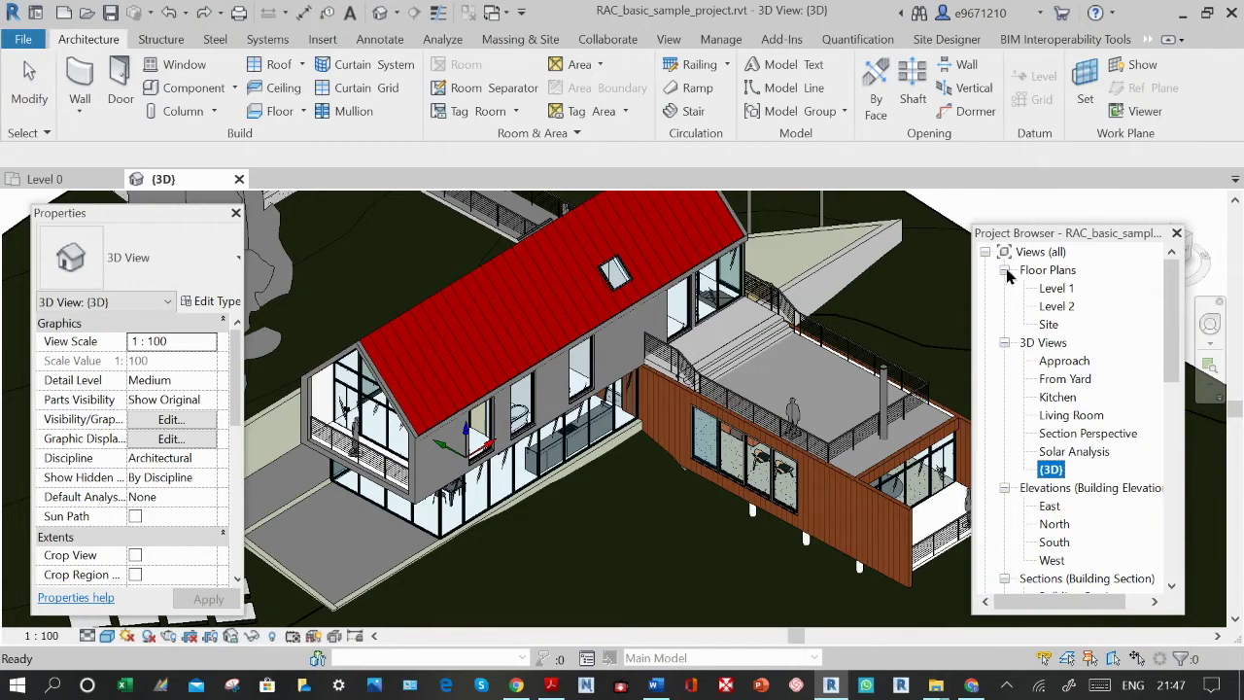
Collapse the Project Browser's Floor Plans, 3D Views, Elevations and Sections groups.
left_click(1005, 271)
left_click(1005, 288)
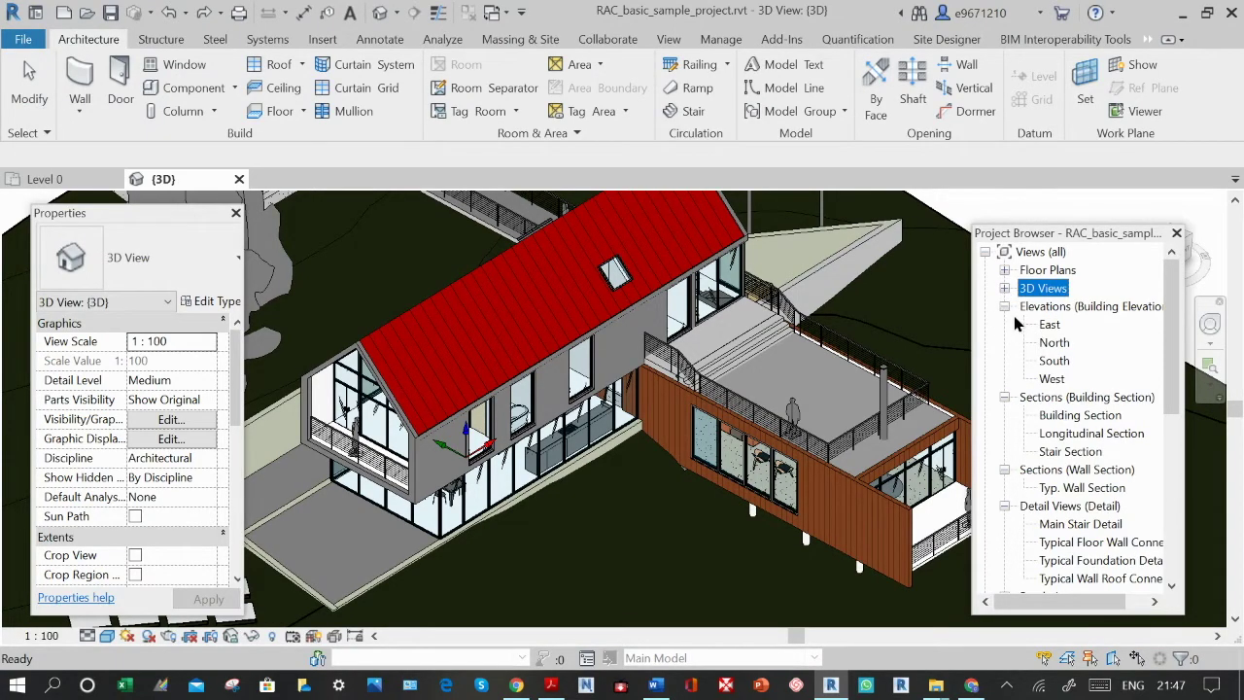
left_click(1006, 307)
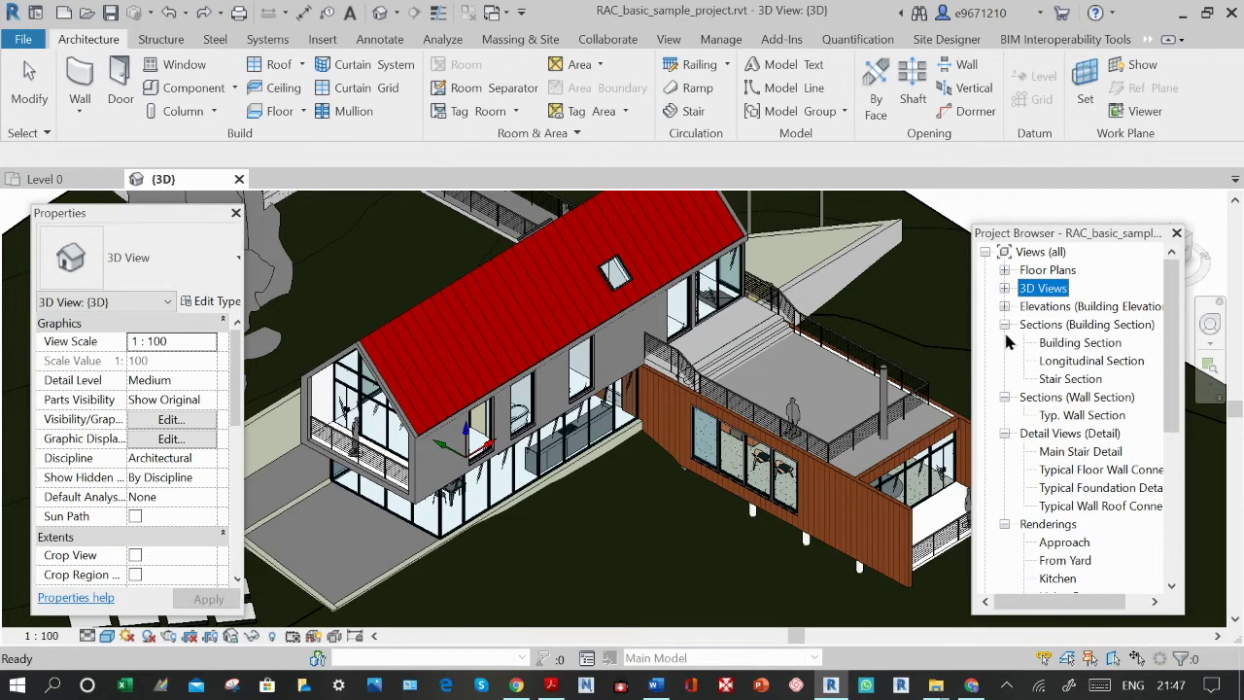
left_click(1005, 325)
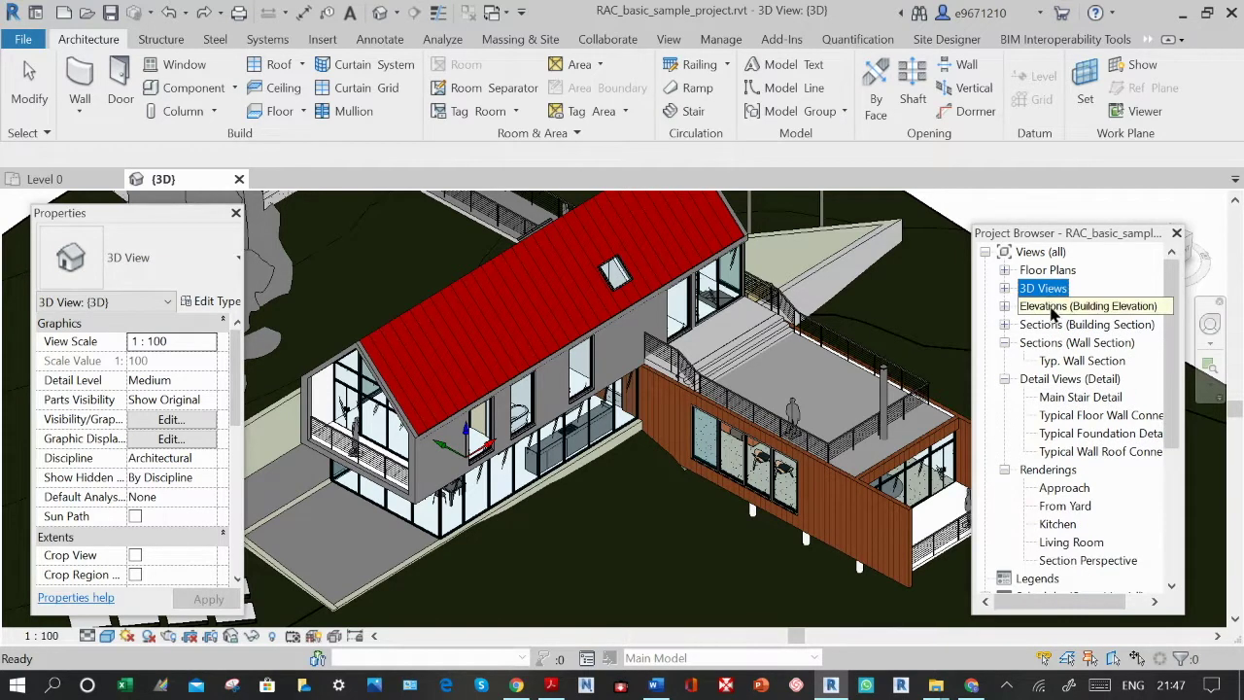
left_click(1052, 308)
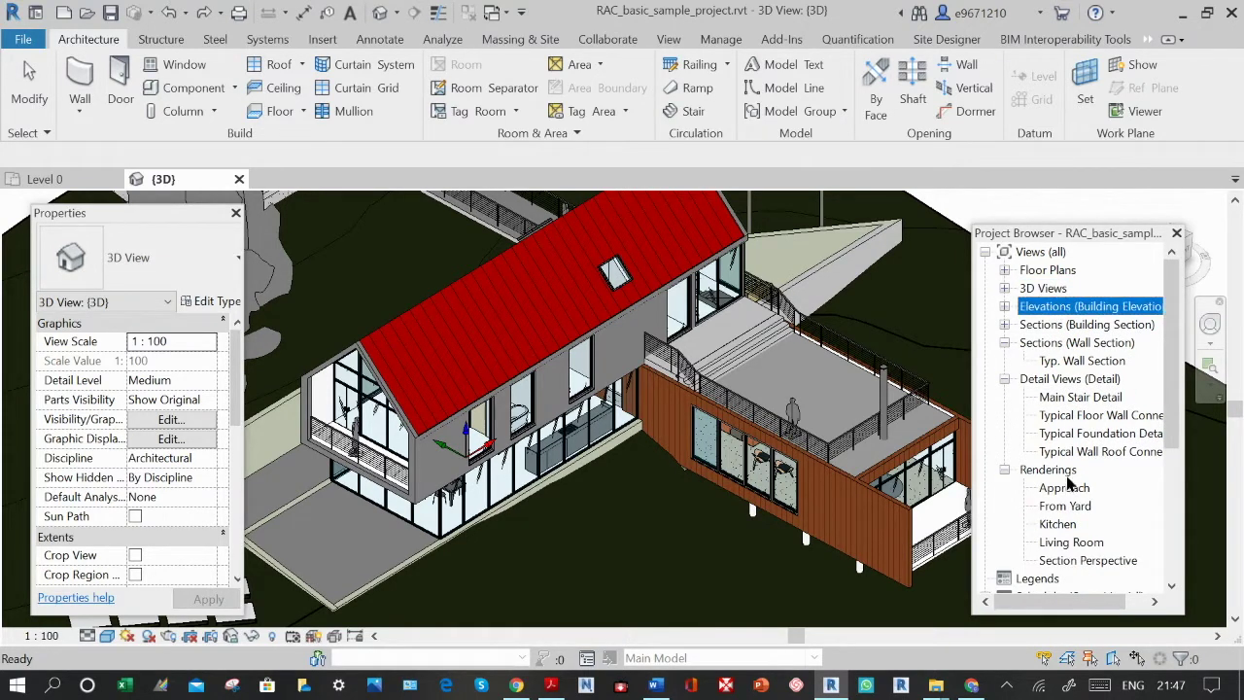
left_click(1005, 343)
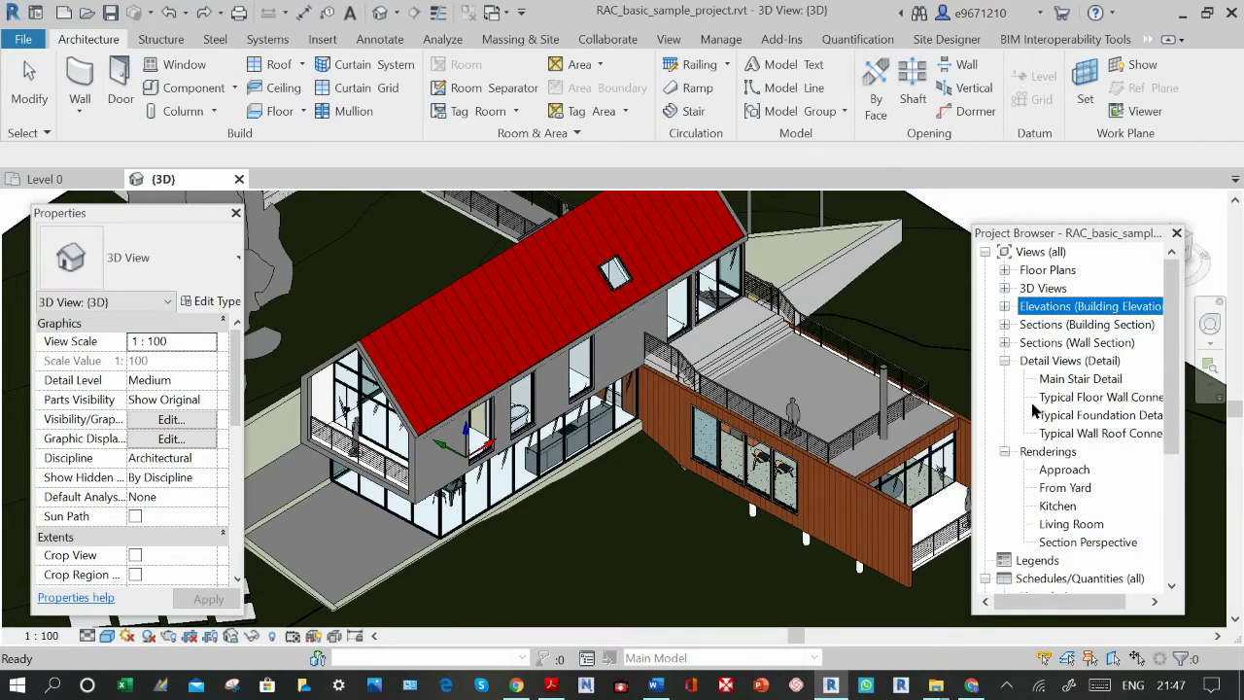
left_click(1035, 561)
left_click(1049, 578)
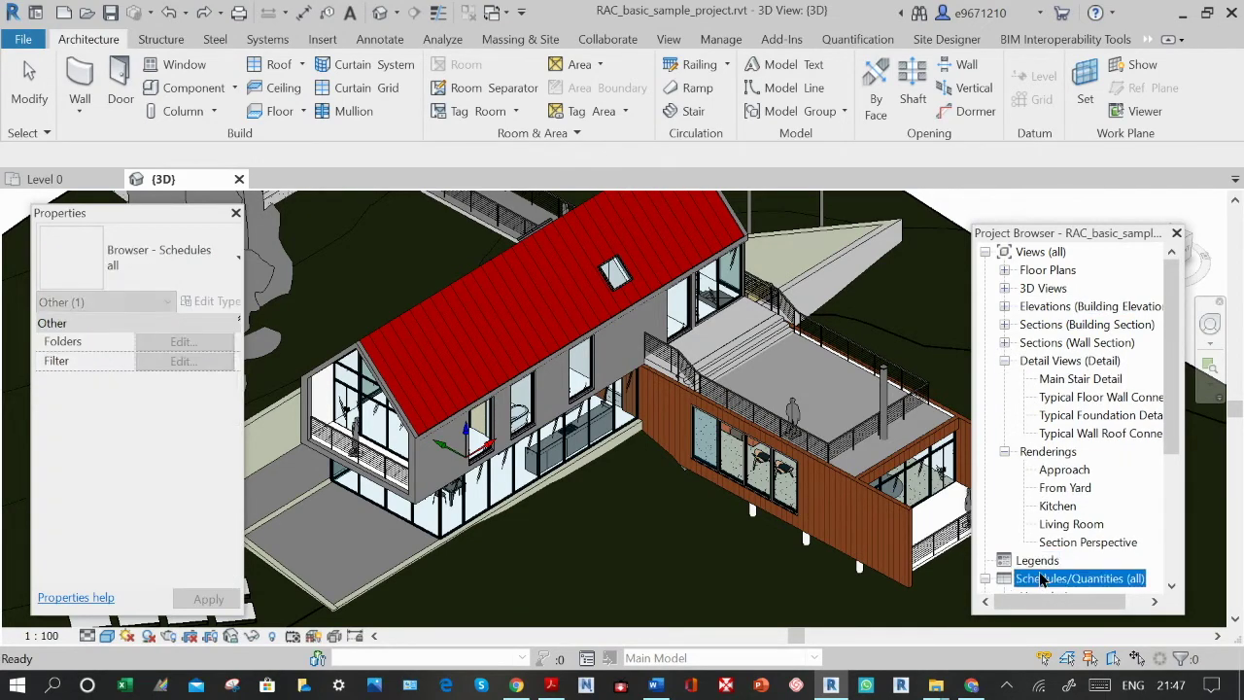
scroll(1057, 569, "down", 1)
scroll(1042, 525, "up", 1)
Expand Floor Plans and open the Level 2 floor plan.
left_click(1005, 271)
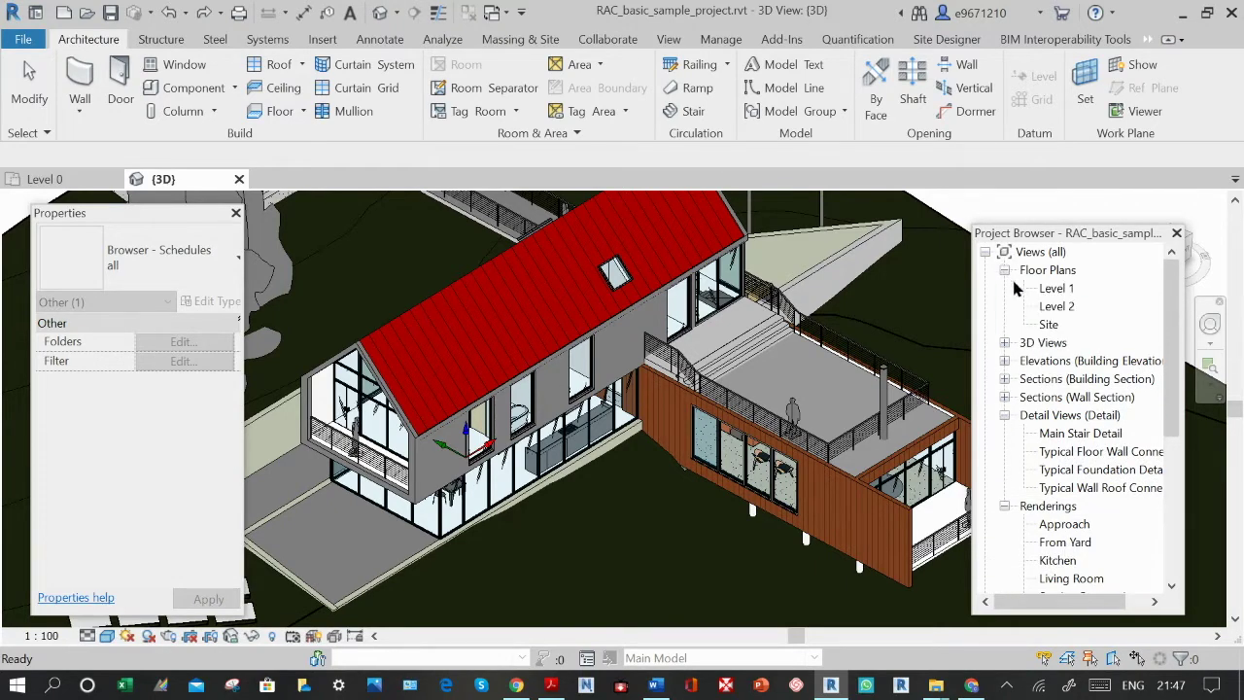
double_click(1060, 307)
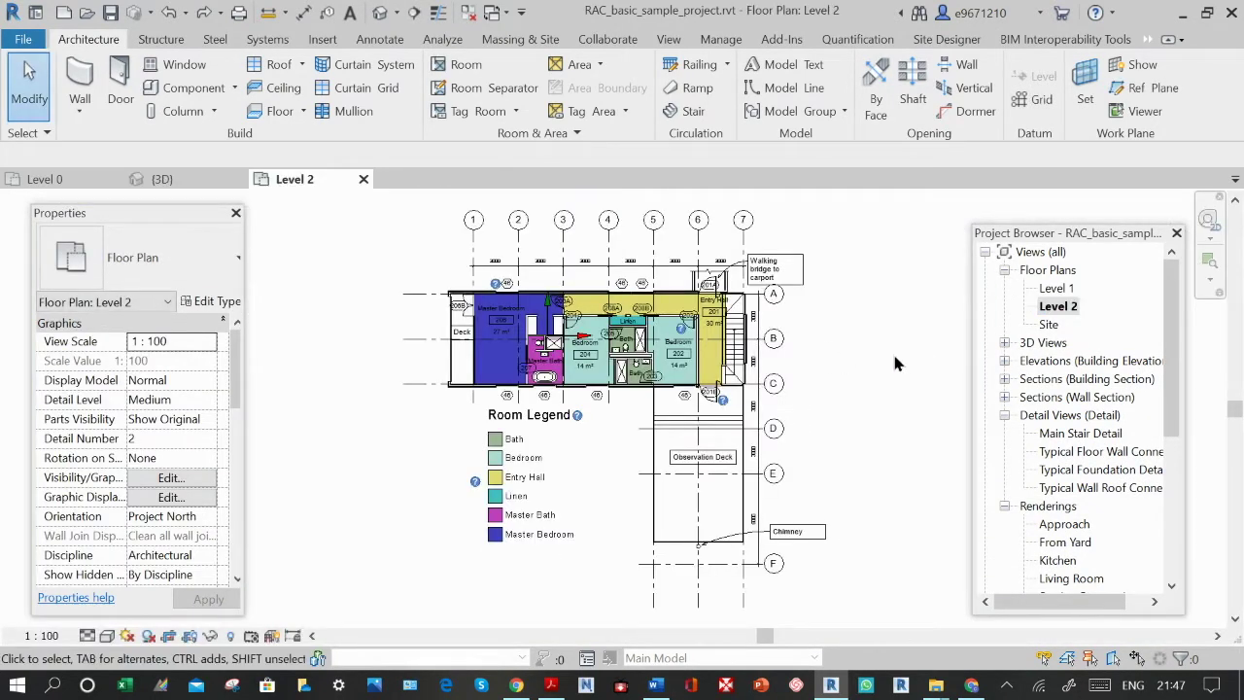
scroll(819, 344, "down", 3)
scroll(836, 335, "up", 2)
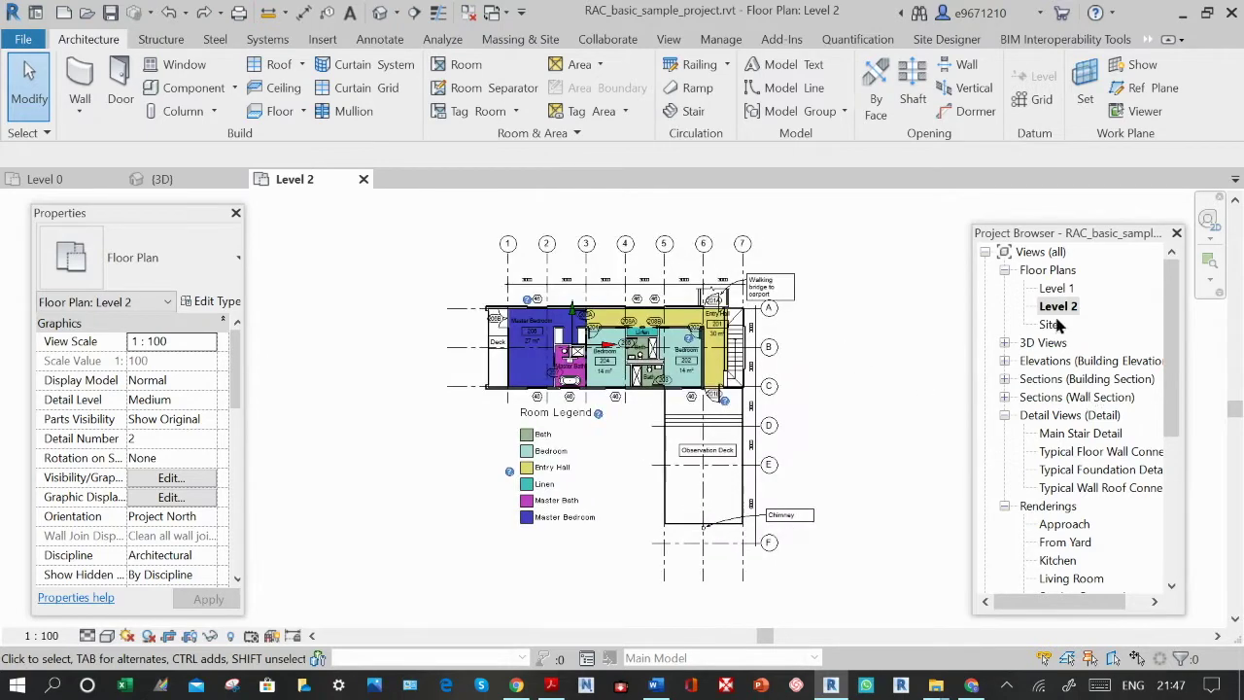
Expand 3D Views and Building Elevations, then open the West elevation.
left_click(994, 343)
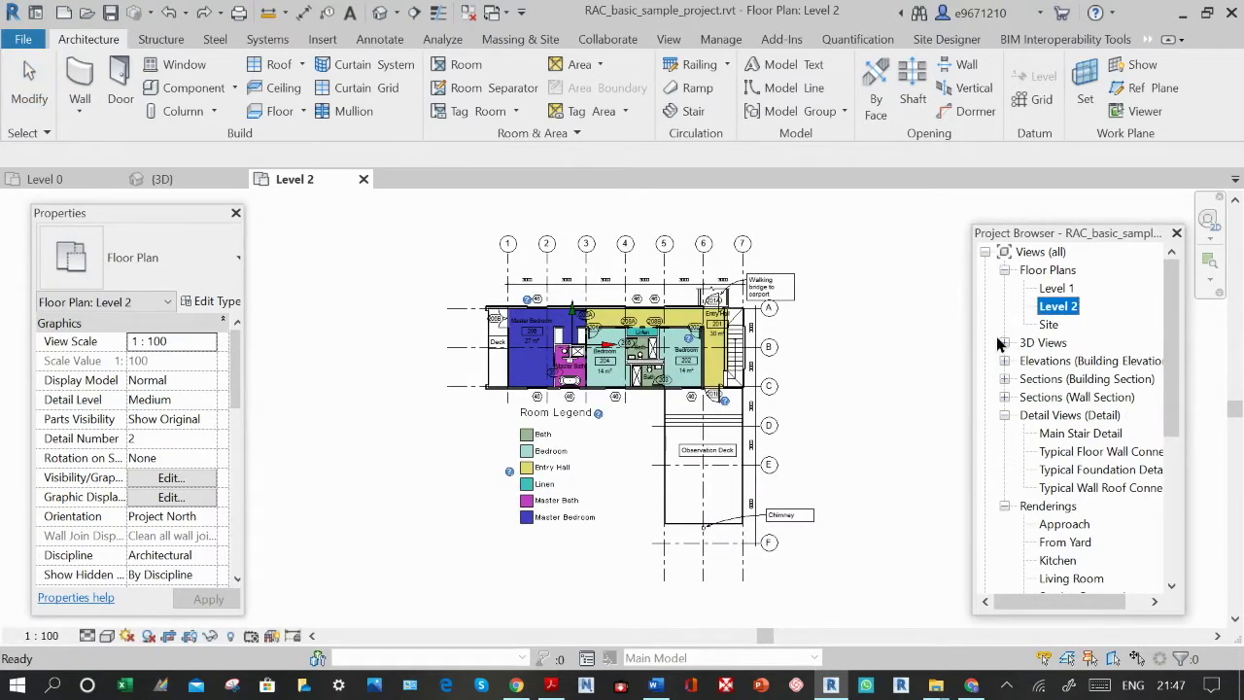
left_click(1004, 343)
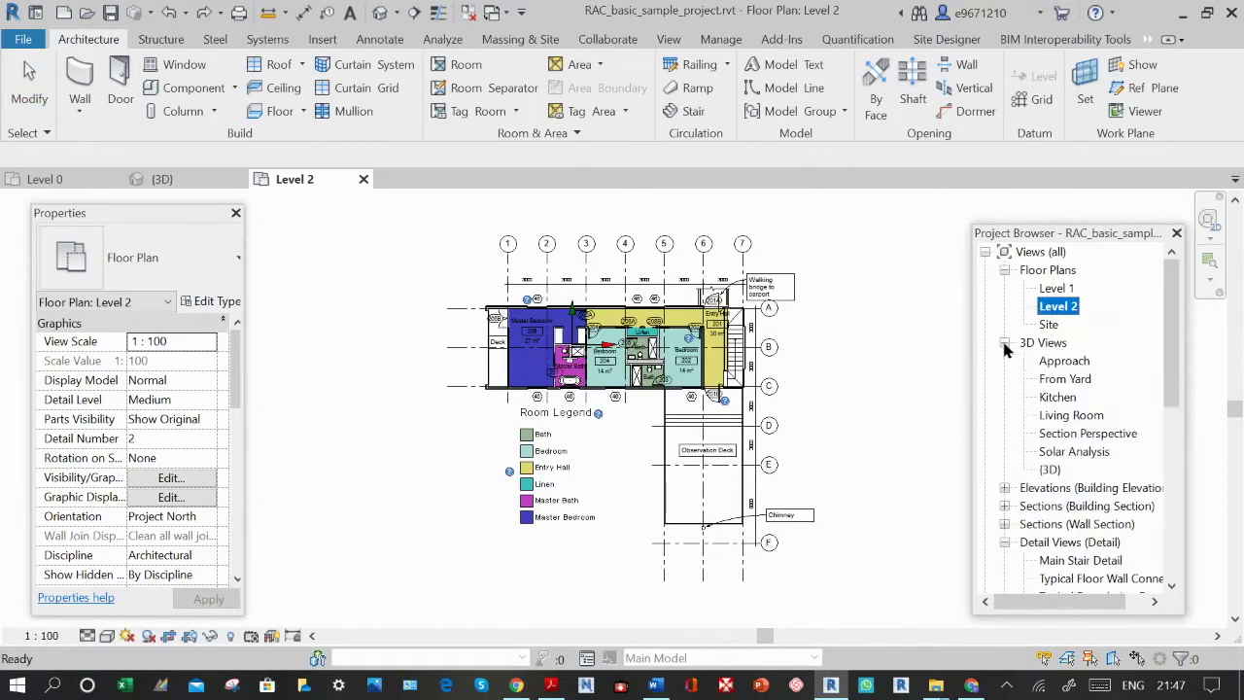
left_click(1050, 470)
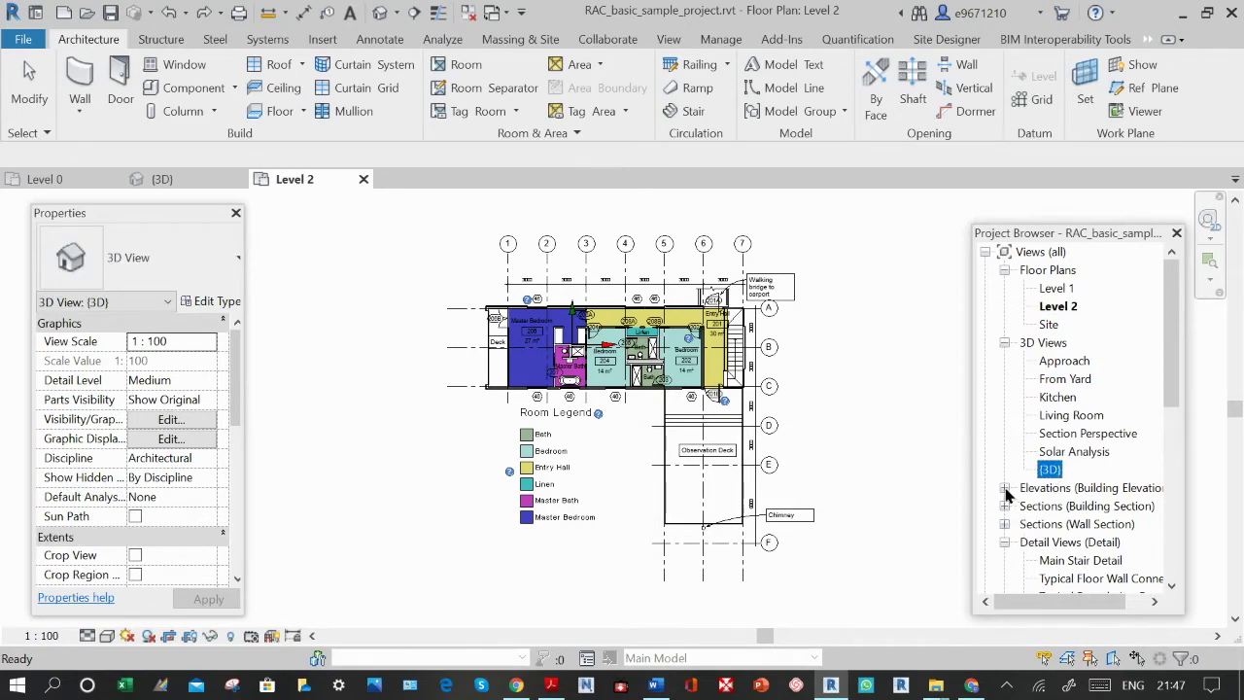
left_click(1005, 489)
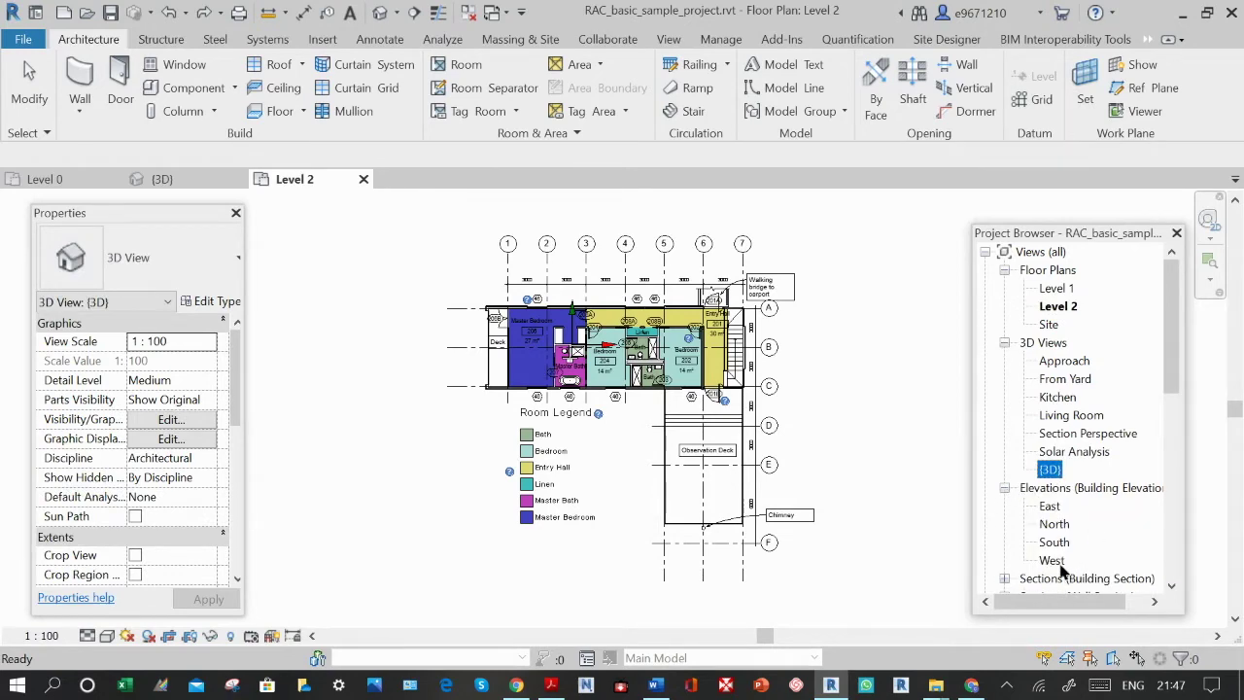
double_click(1058, 564)
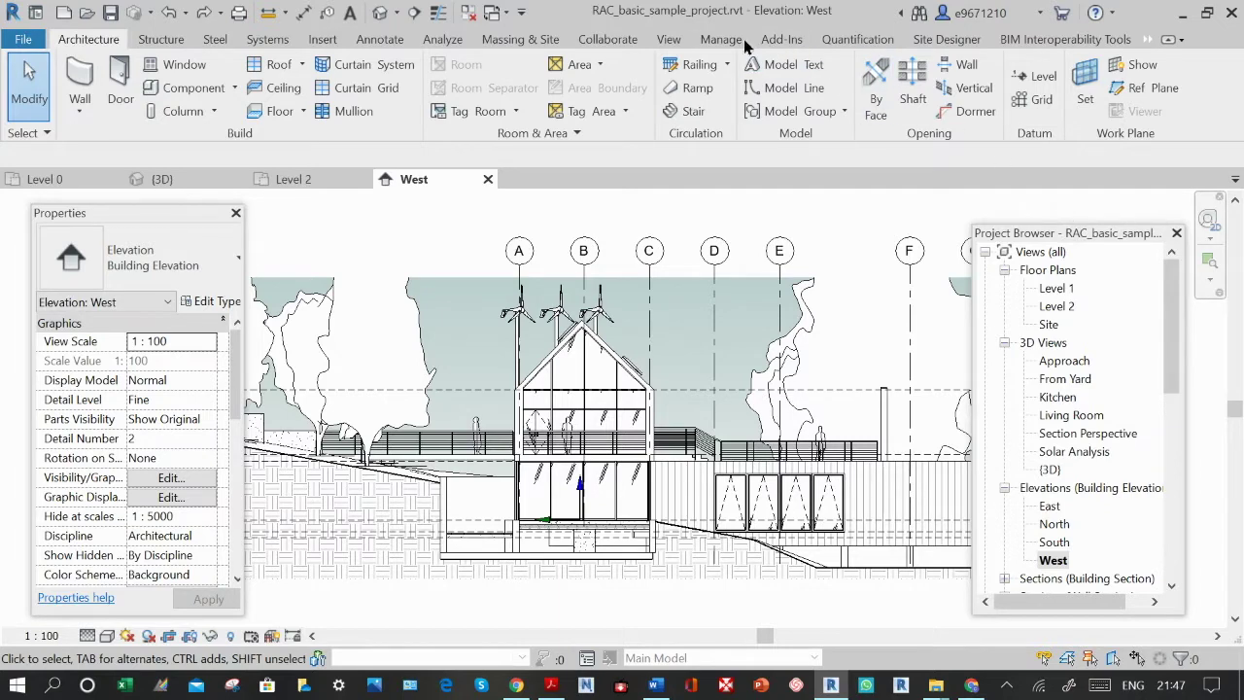
Tile the West, {3D}, Level 2 and Level 0 views side by side, with West active.
left_click(669, 40)
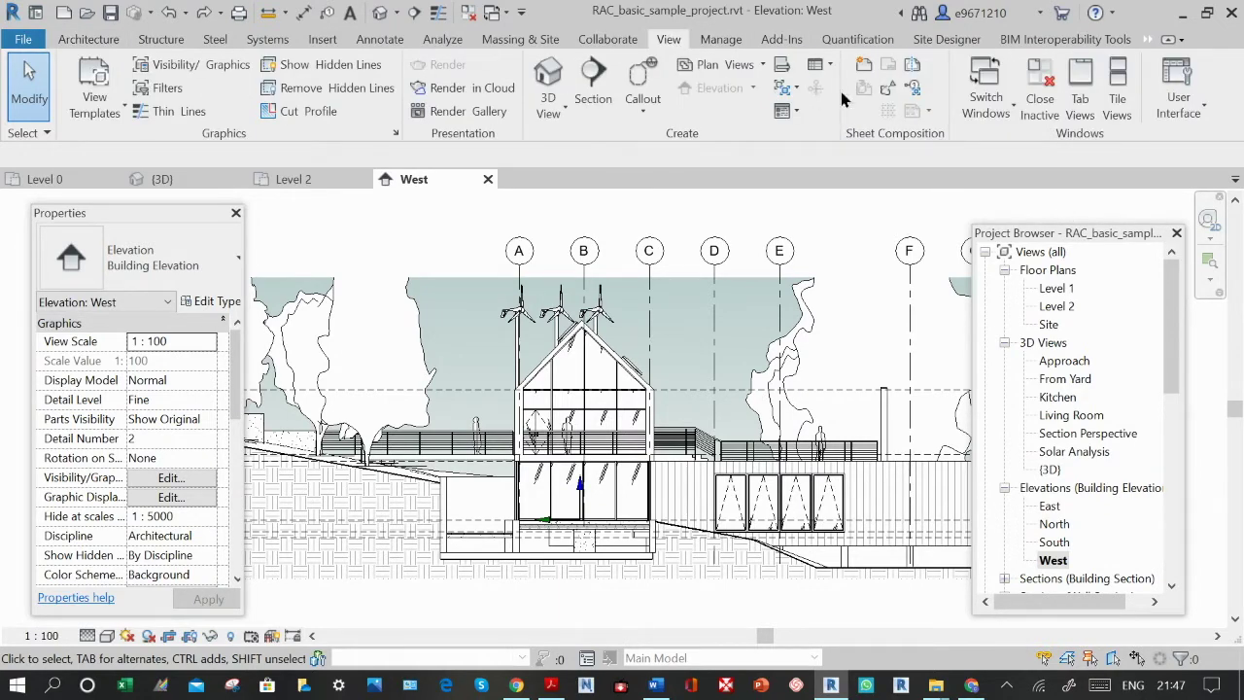
left_click(1123, 114)
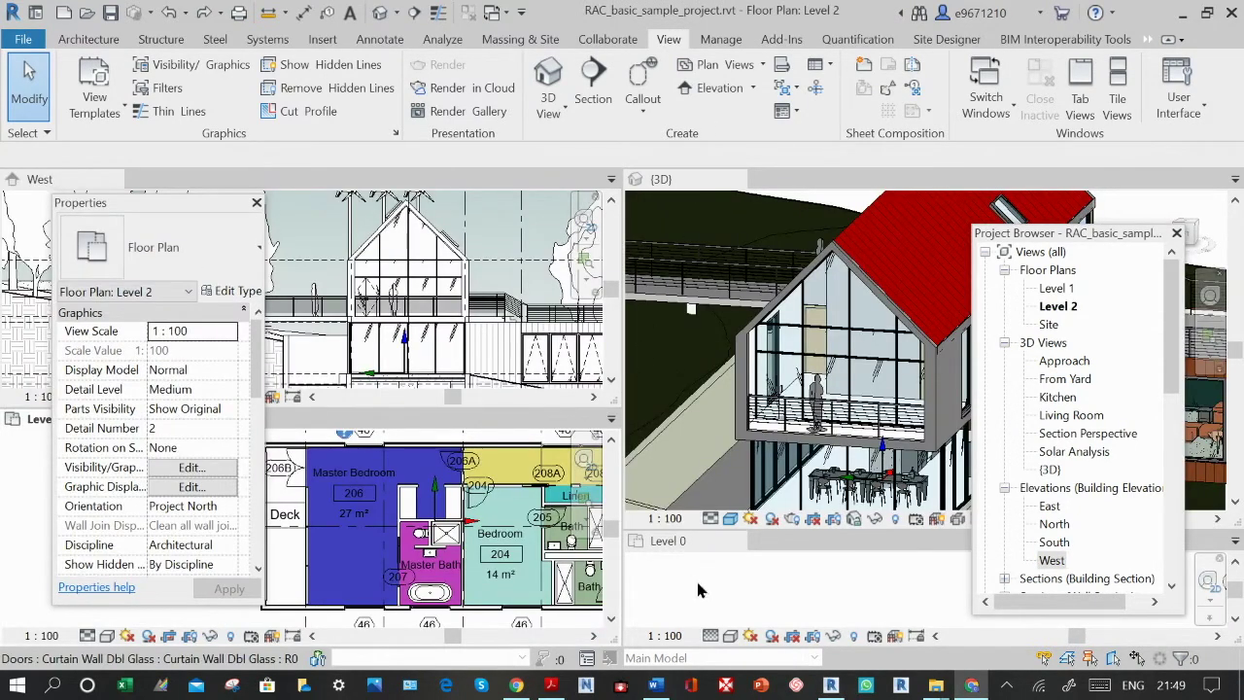
left_click(614, 348)
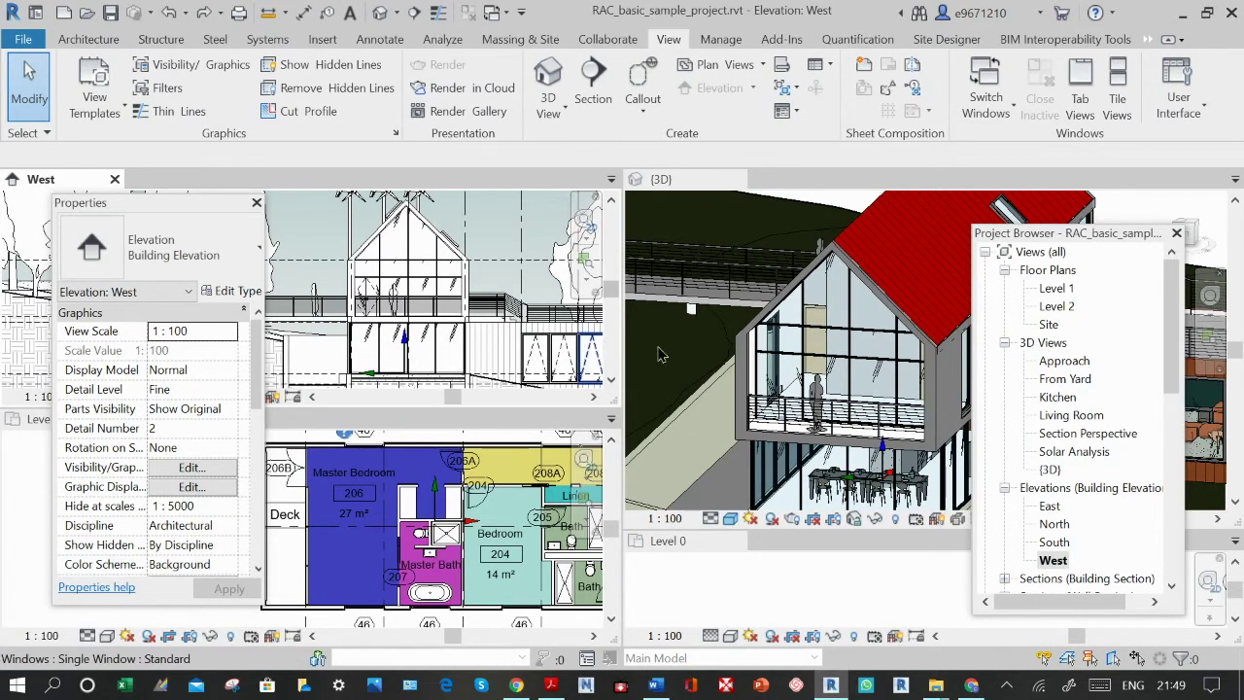
Resize the tiled panes, then change the gable curtain wall to Basic Wall: Wall - Timber Clad.
left_click_drag(625, 354, 661, 333)
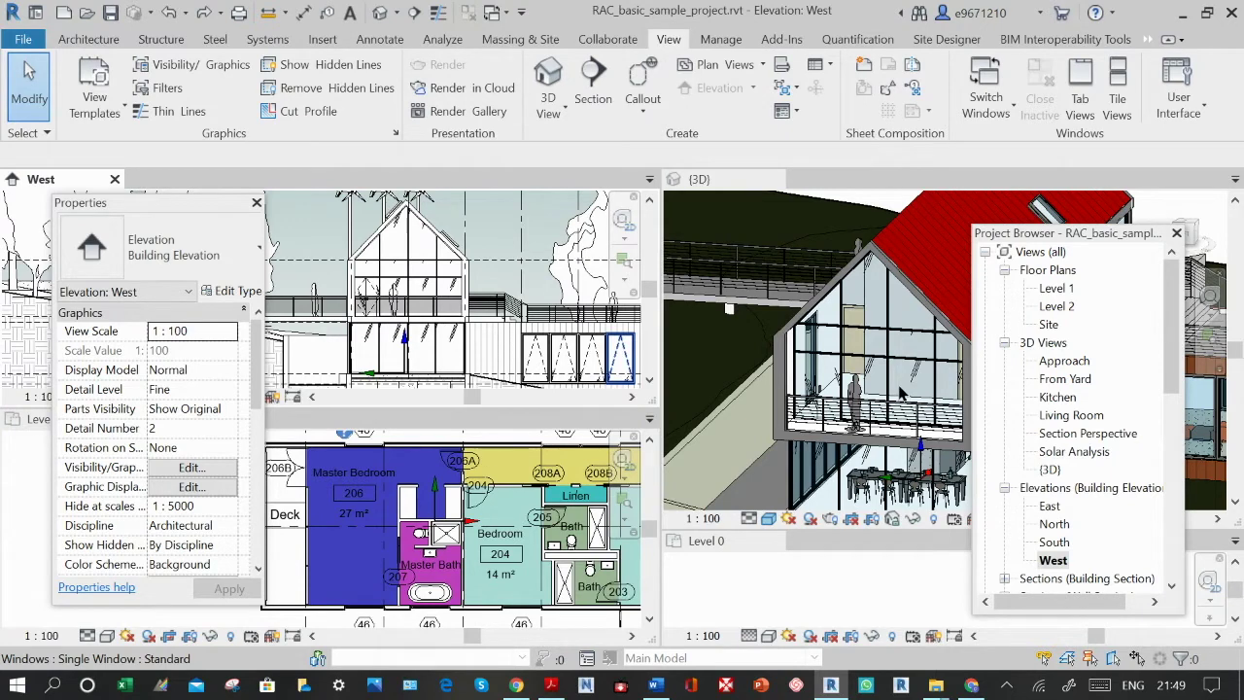
left_click(902, 393)
left_click_drag(1093, 238, 1170, 258)
left_click(903, 381)
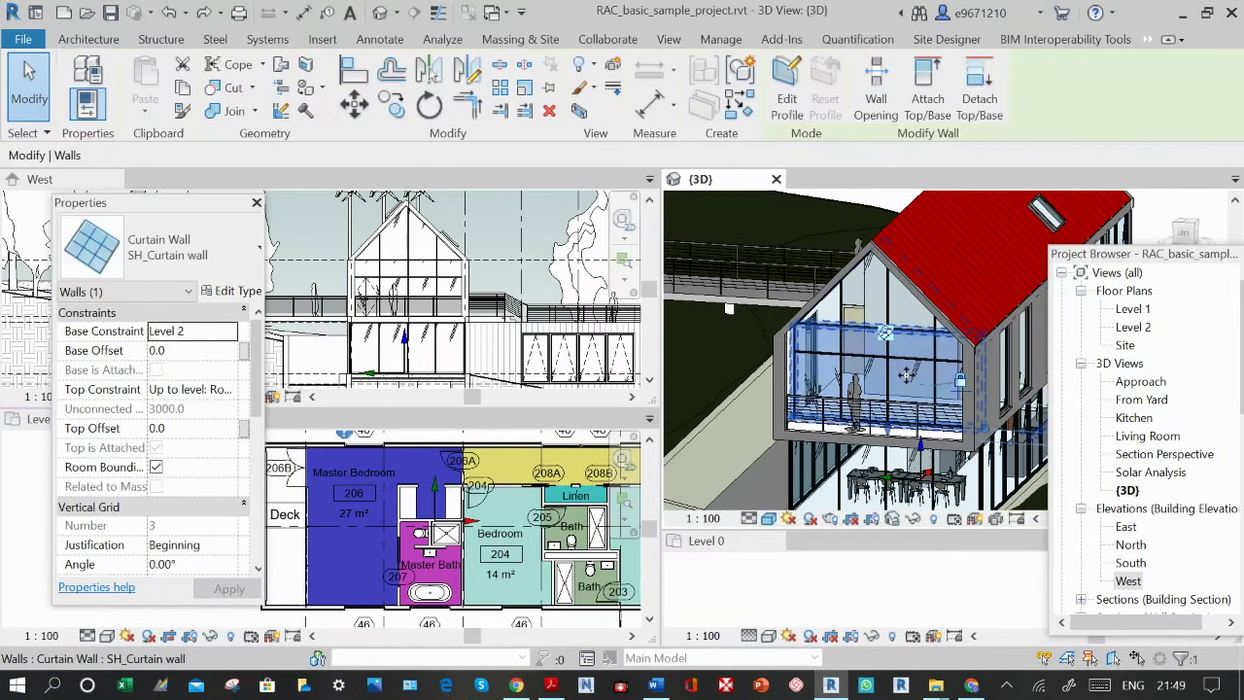
left_click(230, 261)
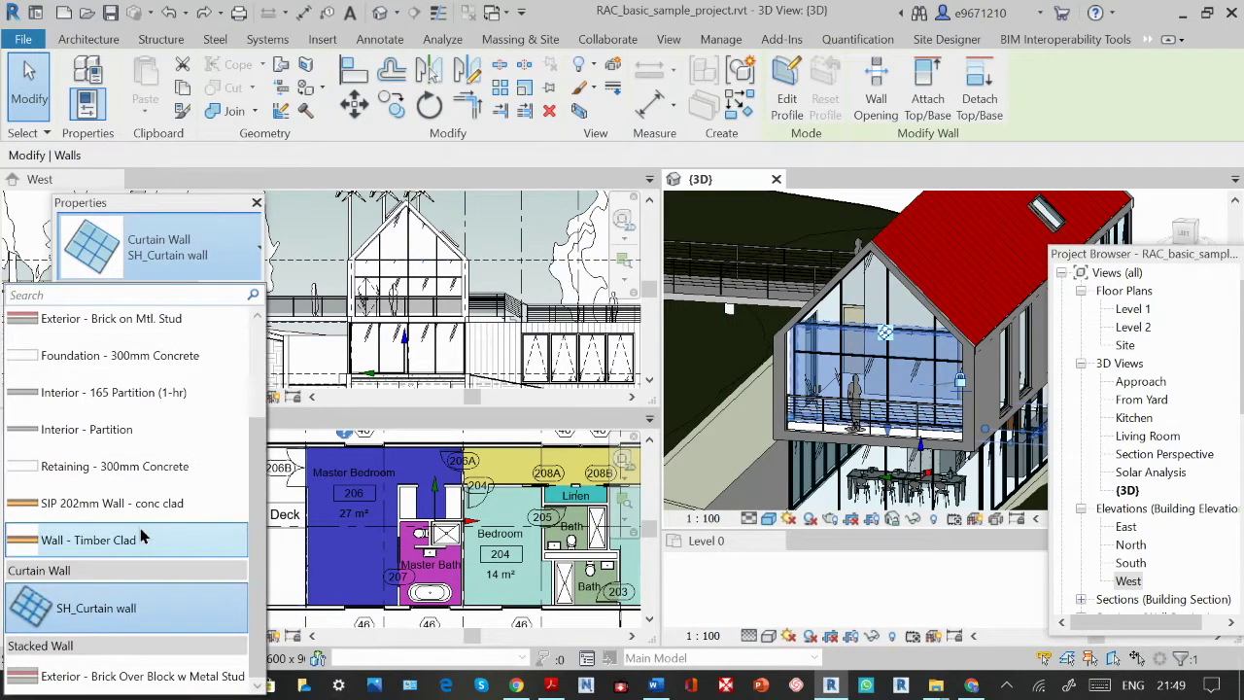
left_click(141, 539)
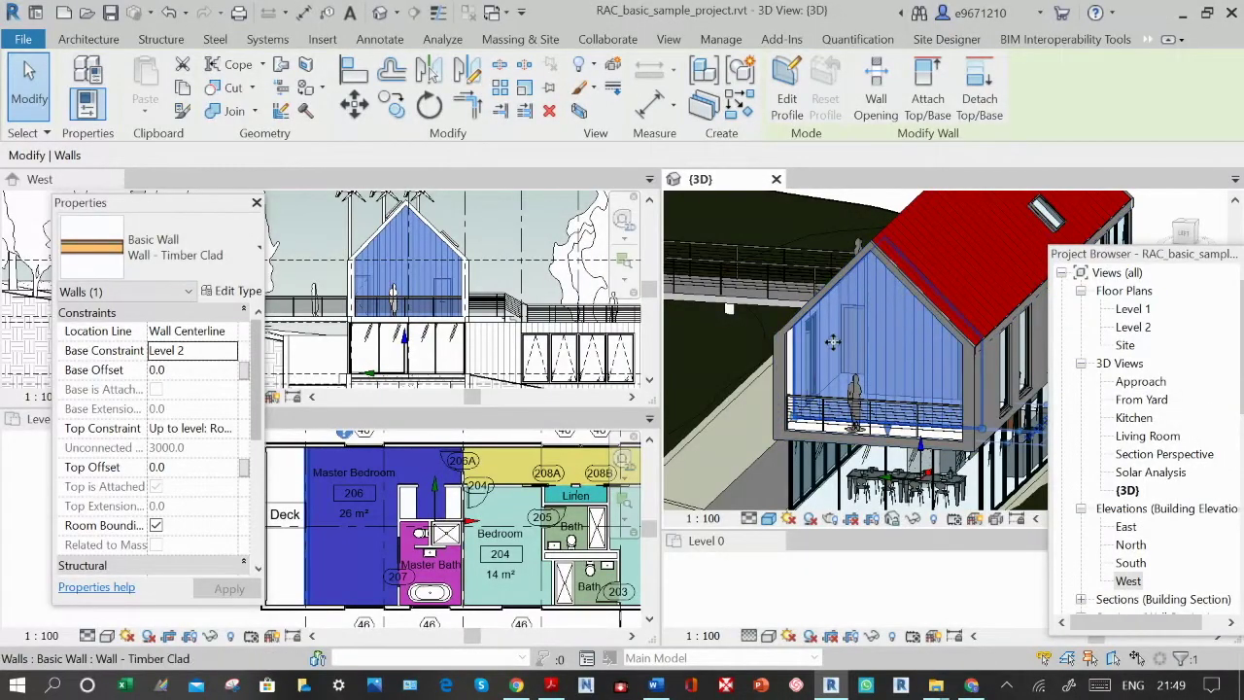
left_click(669, 39)
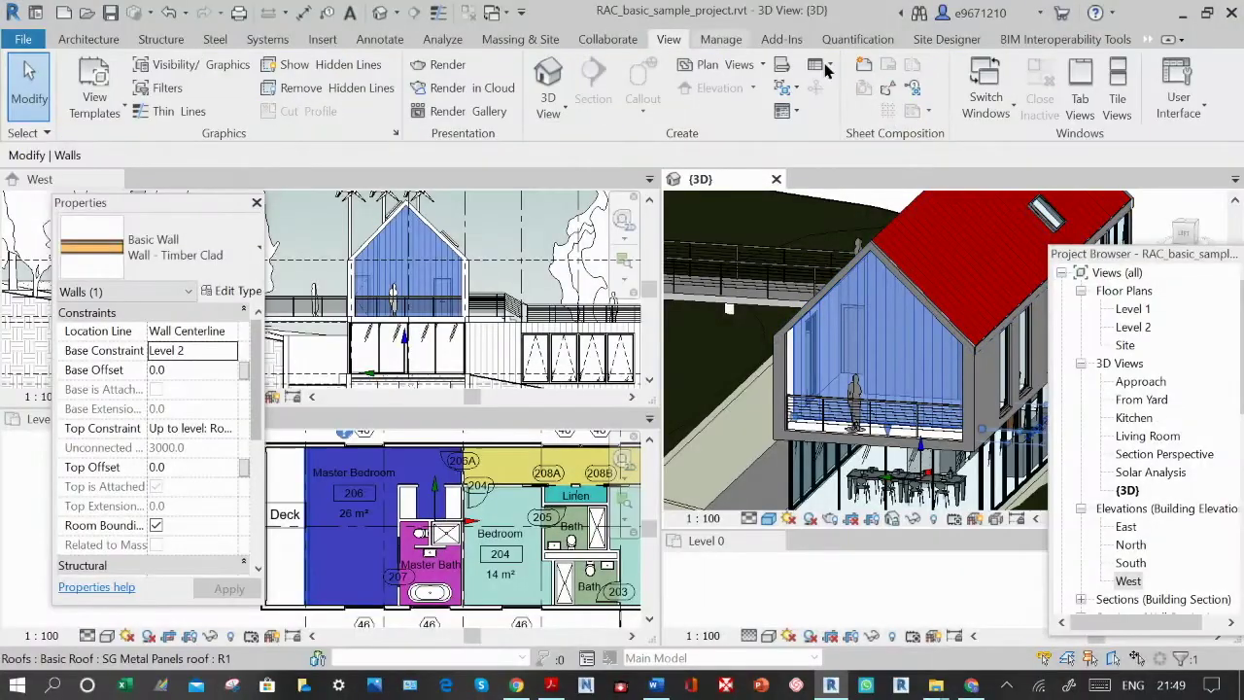
Return to tabbed views, close the inactive views, and dock the Project Browser with Properties.
left_click(1086, 102)
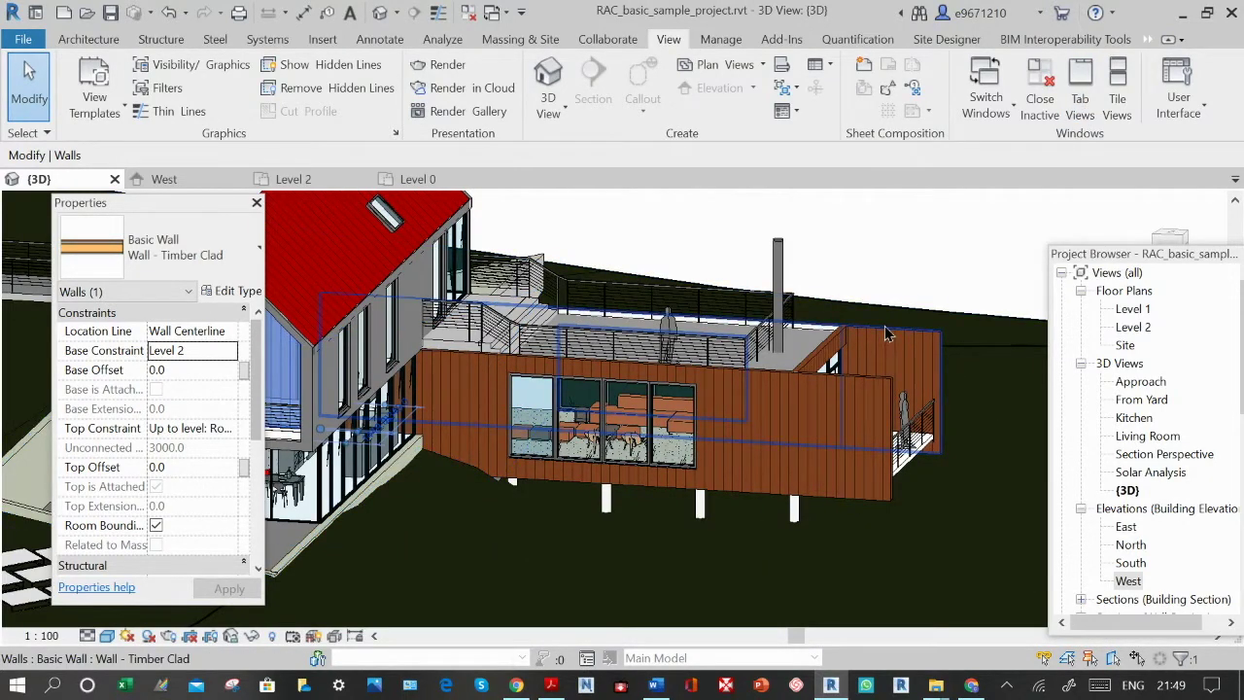
left_click(1040, 119)
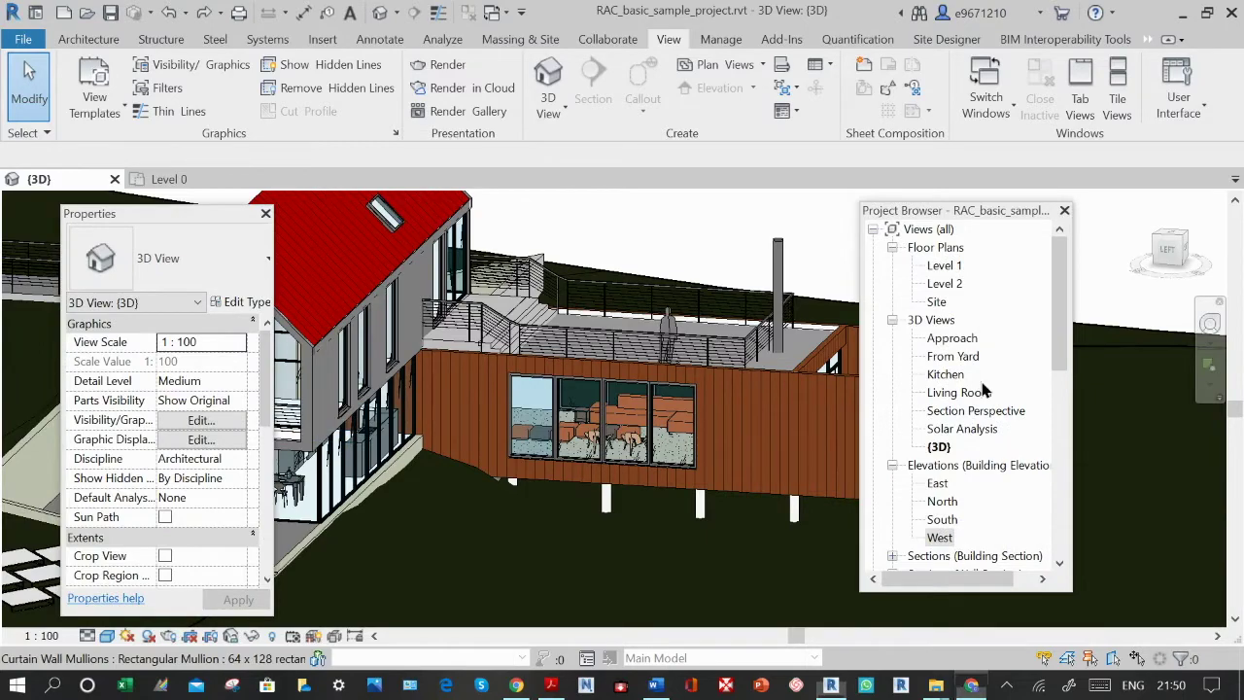
left_click_drag(978, 218, 194, 393)
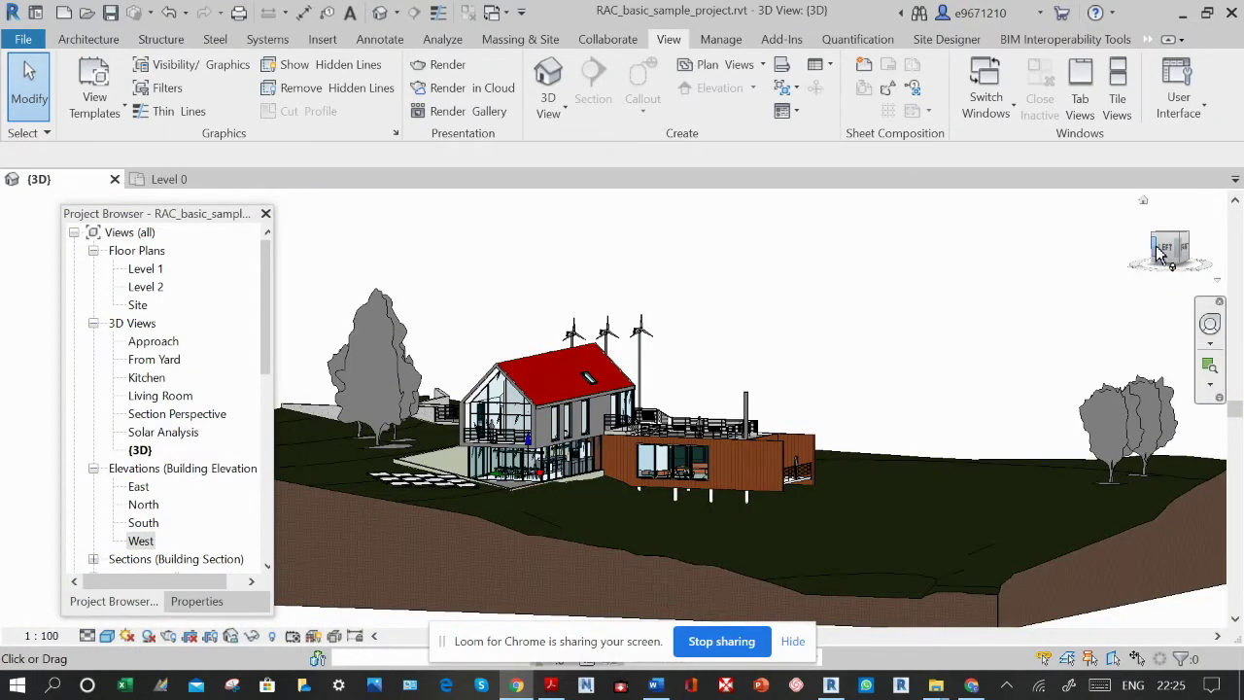
Step the ViewCube through the Left and Bottom faces, then settle on the Back view.
left_click(1167, 252)
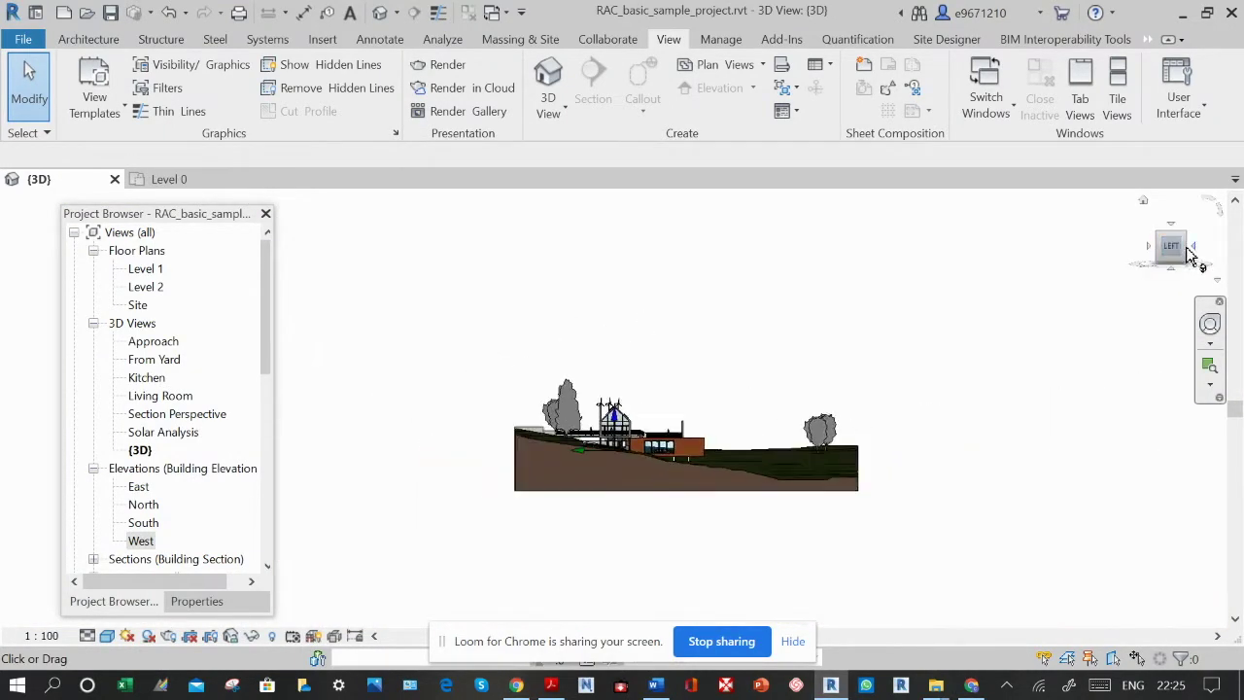
left_click(1172, 268)
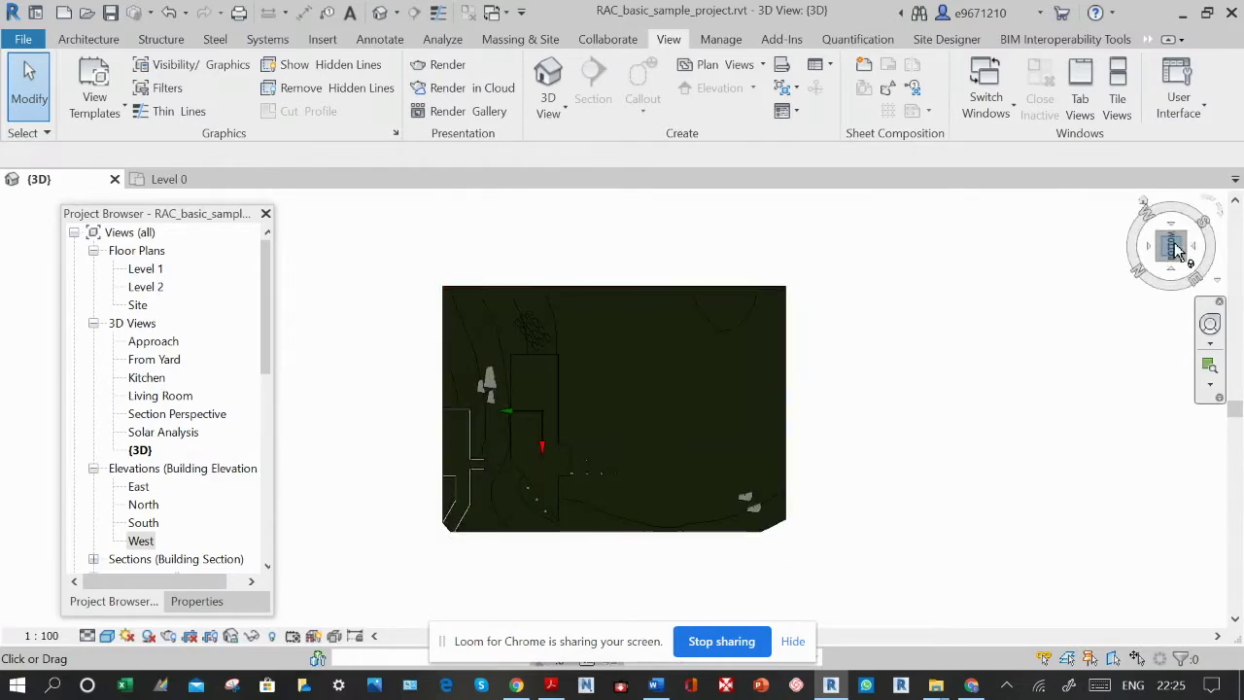
left_click(1143, 276)
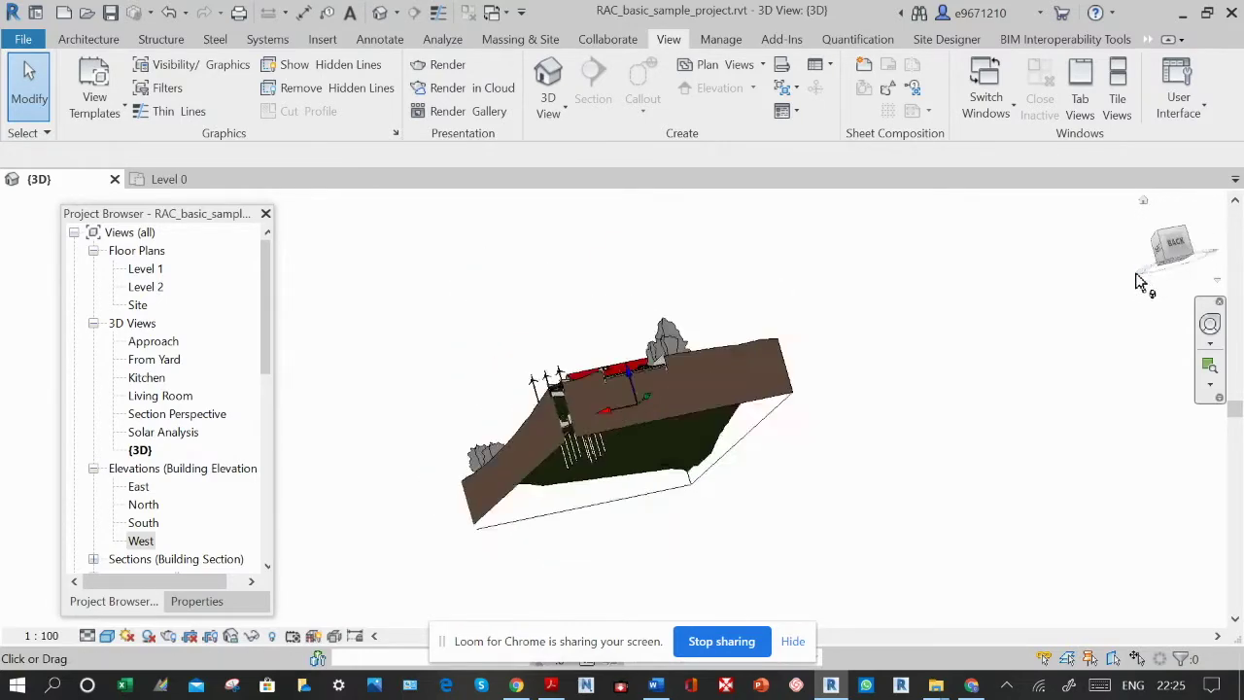
left_click(1184, 255)
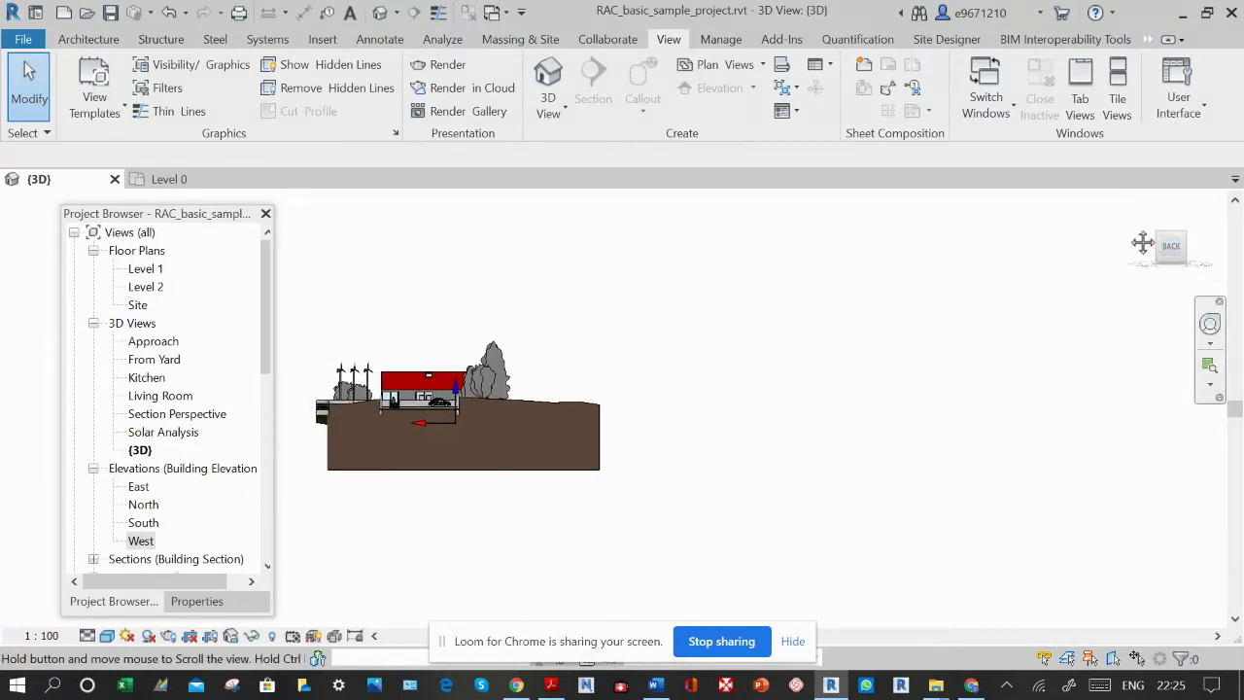
left_click(1170, 253)
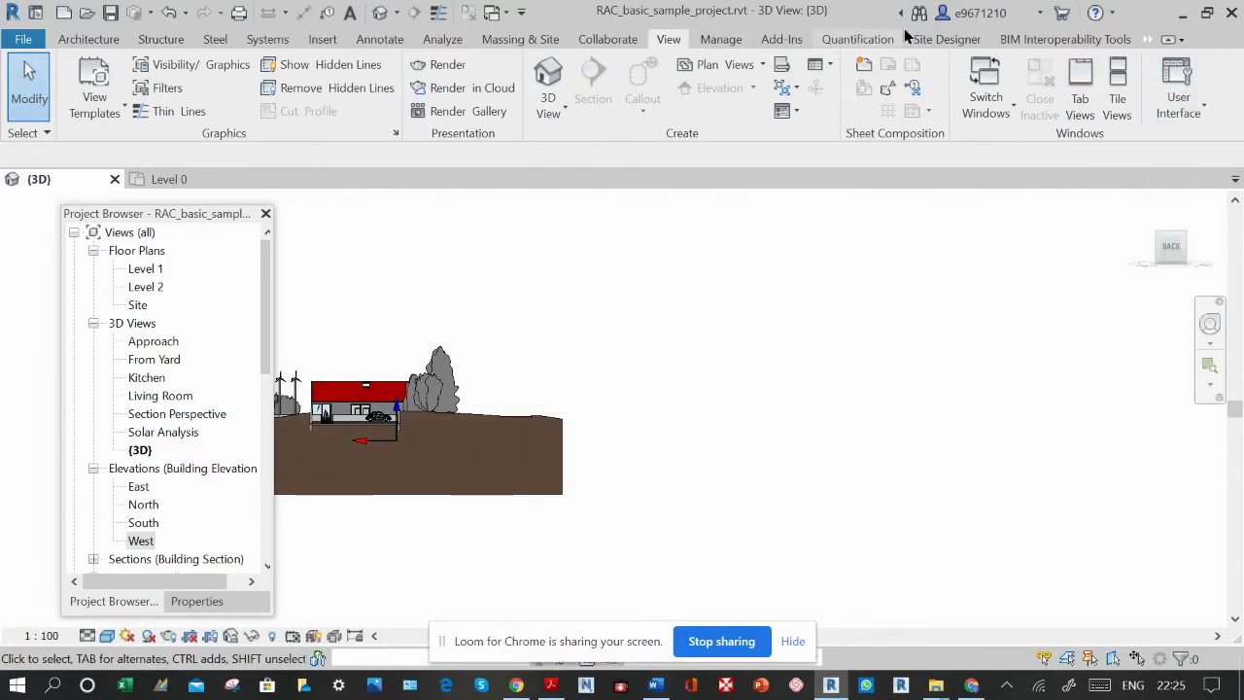
left_click(1186, 93)
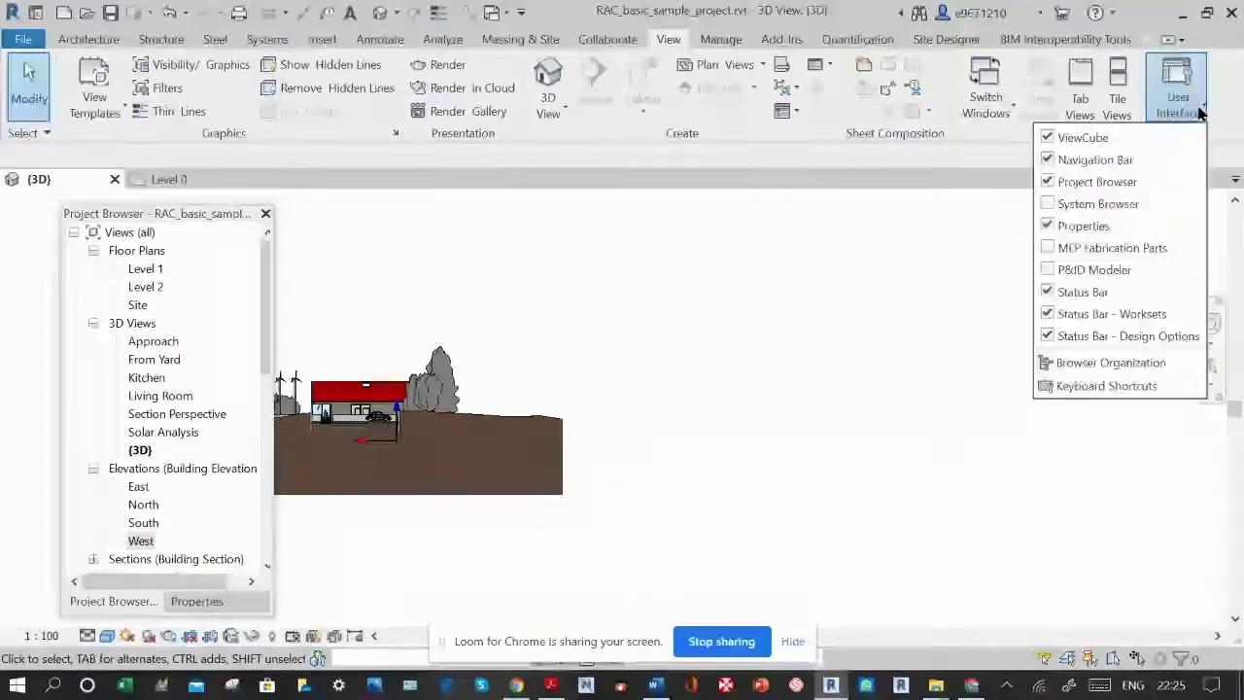
left_click(1092, 141)
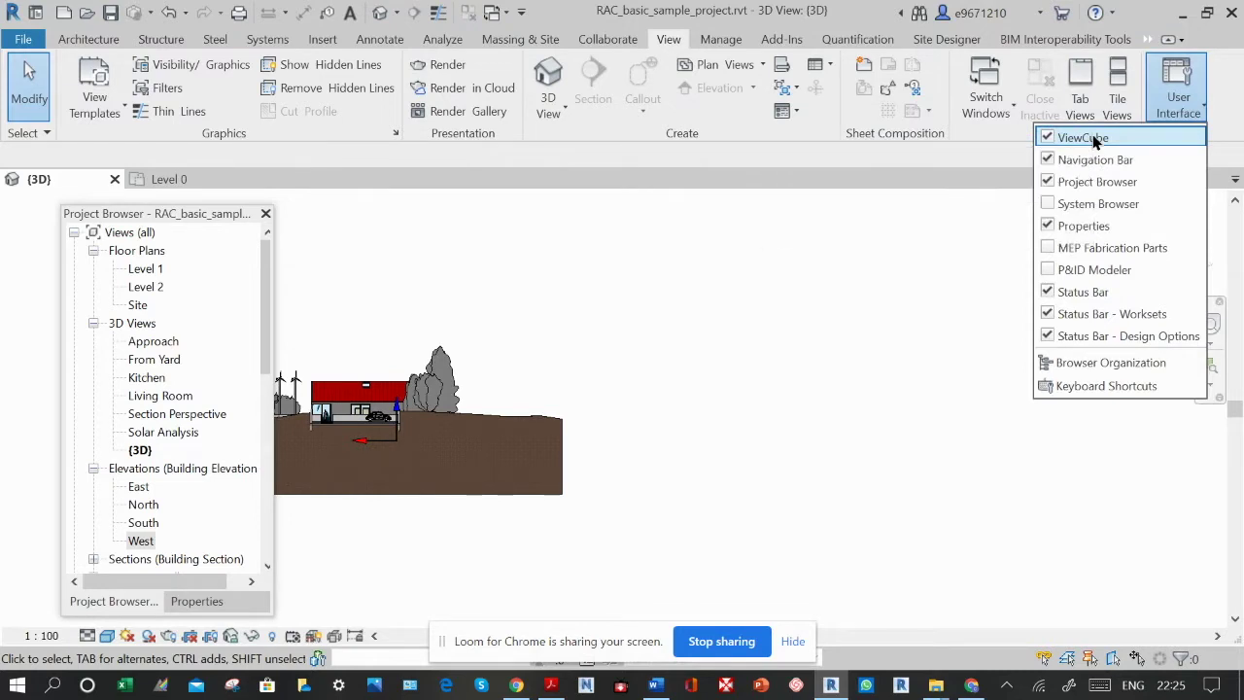
left_click(1094, 139)
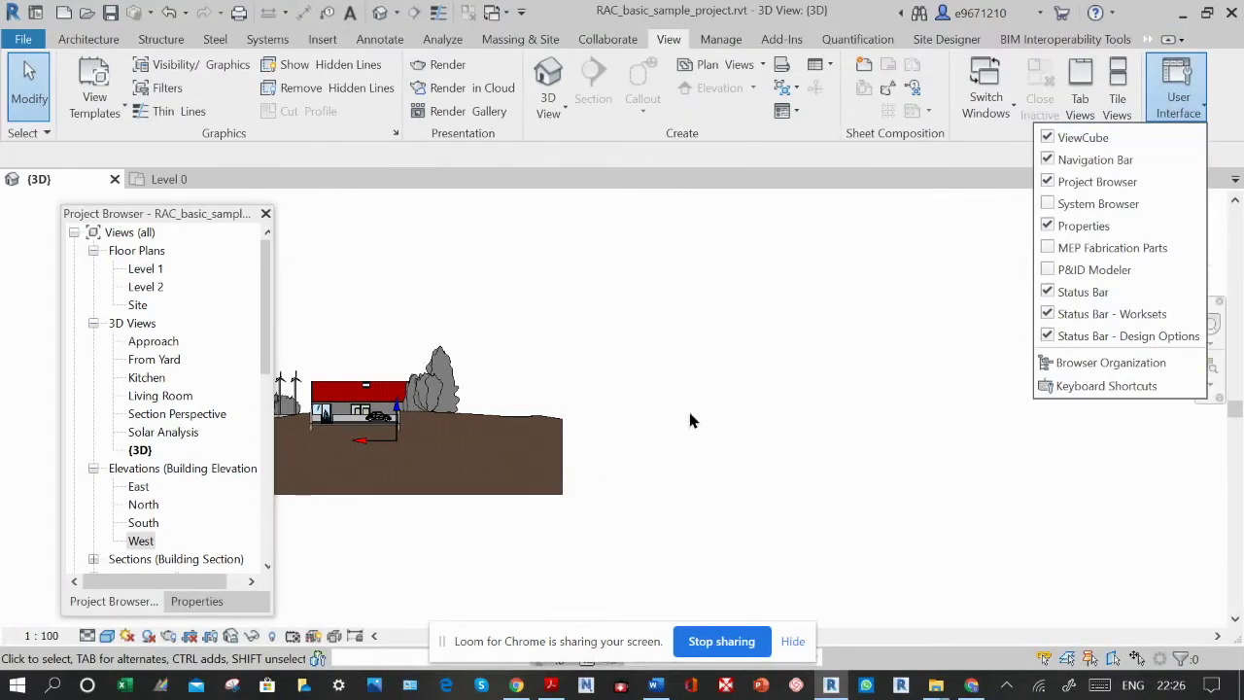
scroll(690, 420, "up", 1)
scroll(226, 432, "down", 1)
scroll(542, 350, "up", 1)
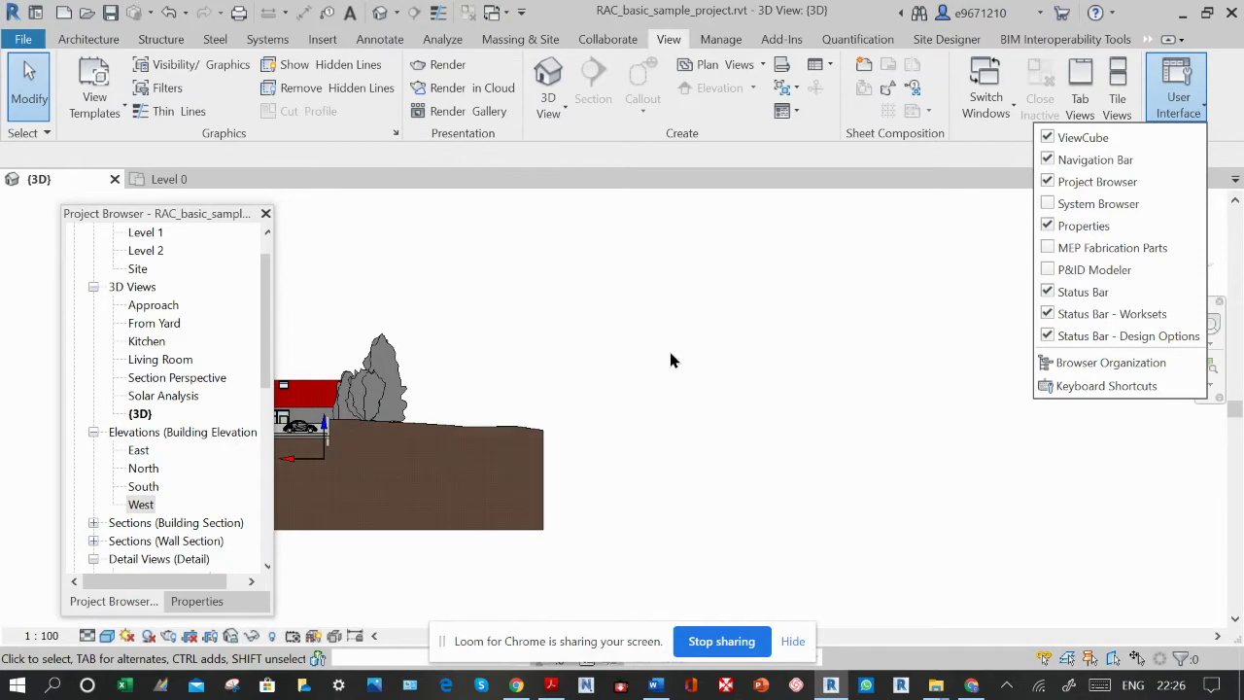
left_click(25, 38)
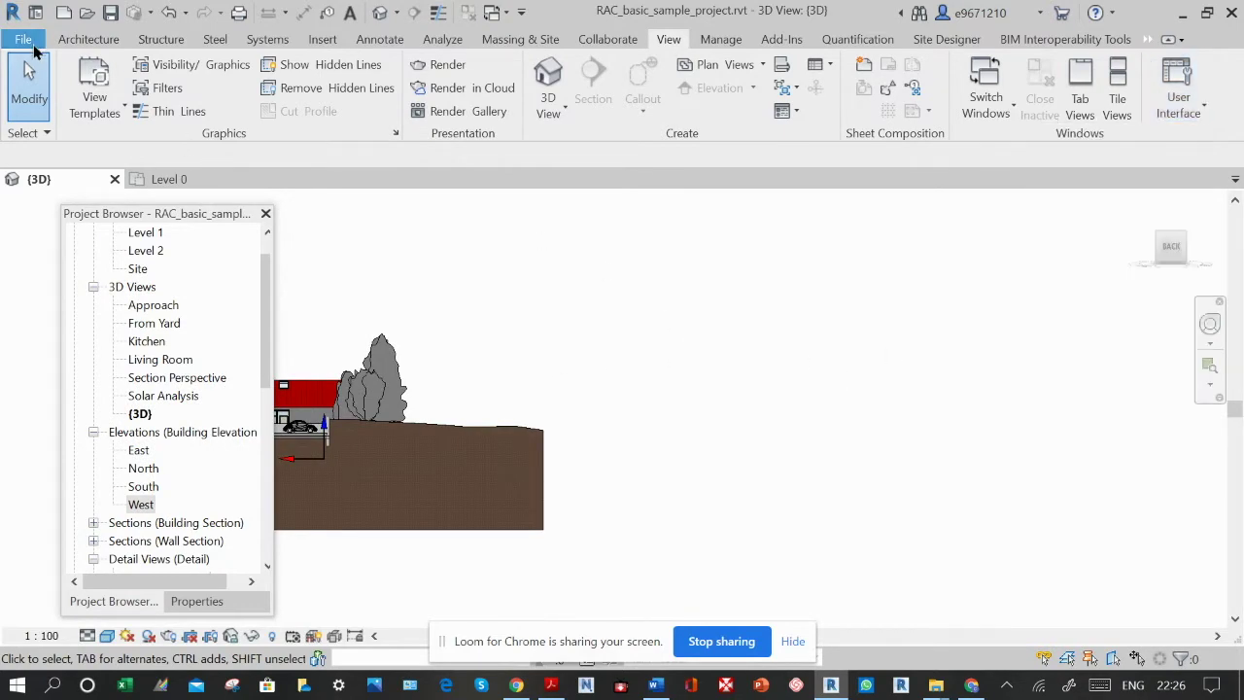
On the Options ViewCube page, toggle Show the ViewCube off and back on, then confirm.
left_click(309, 526)
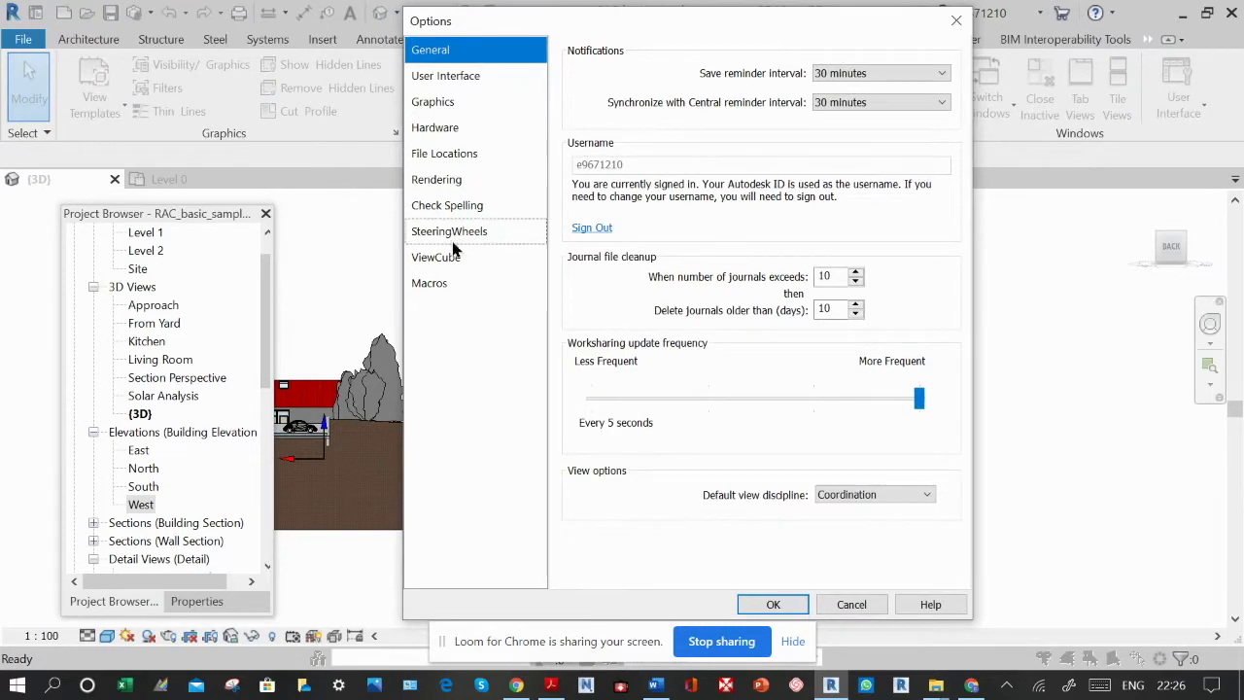
left_click(440, 257)
left_click(654, 82)
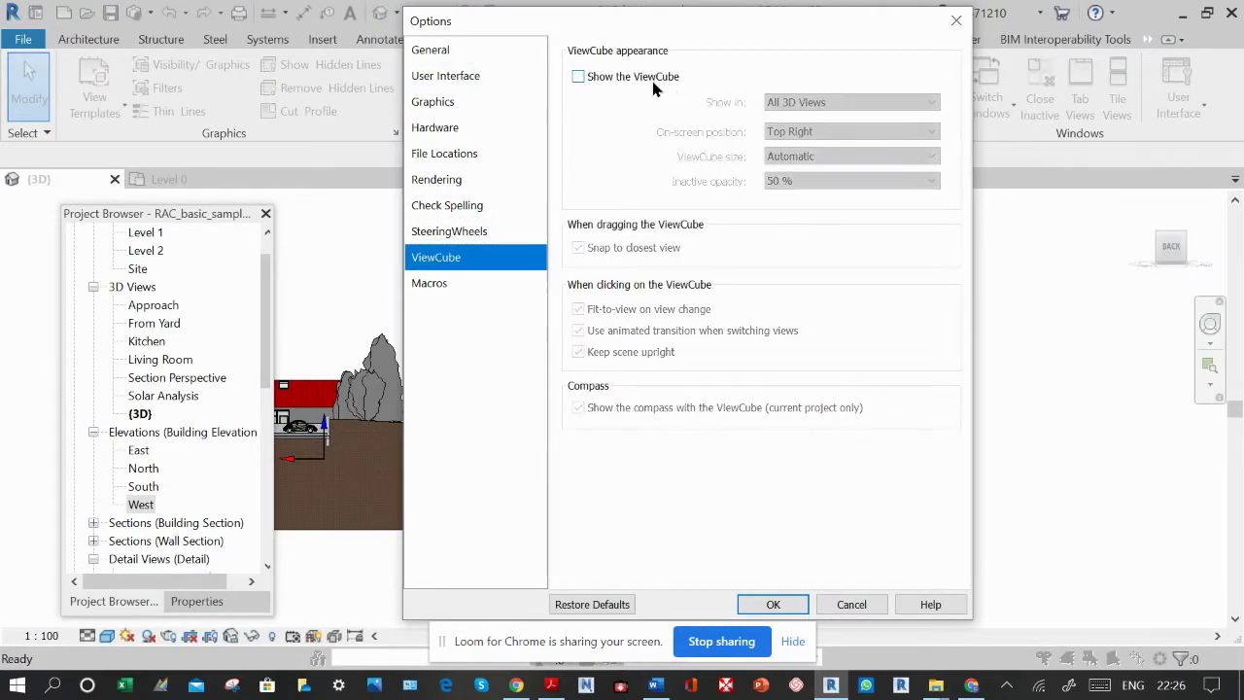
left_click(654, 85)
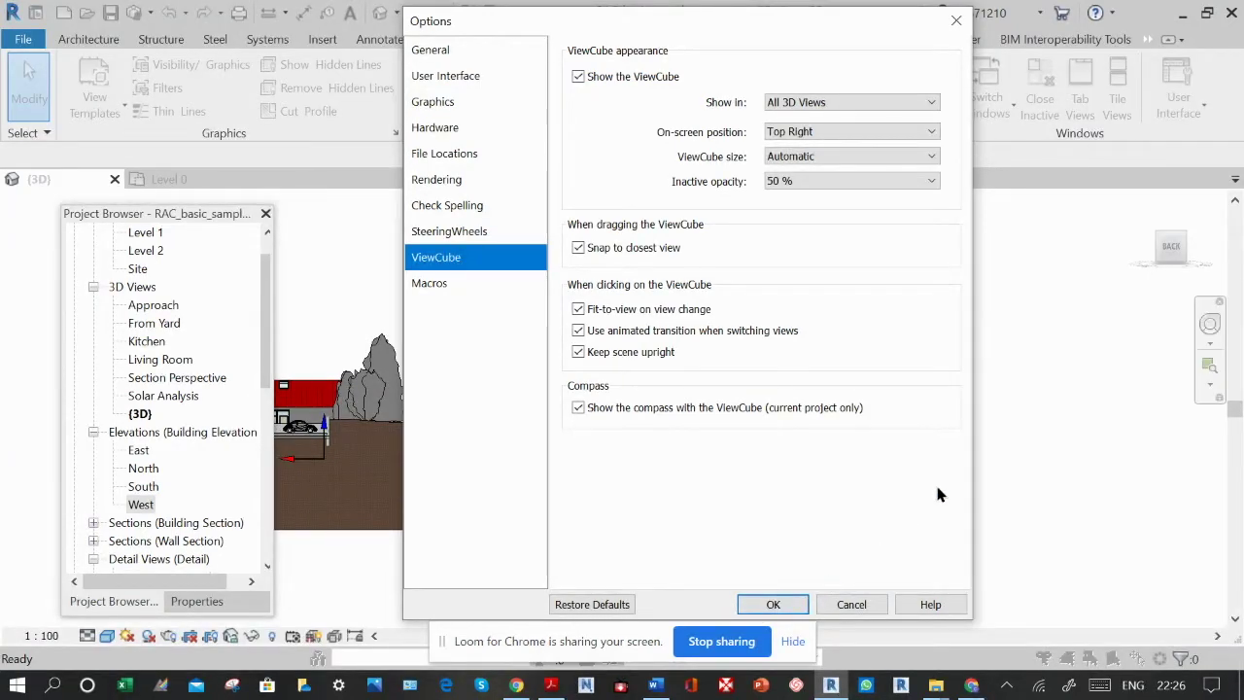
left_click(780, 604)
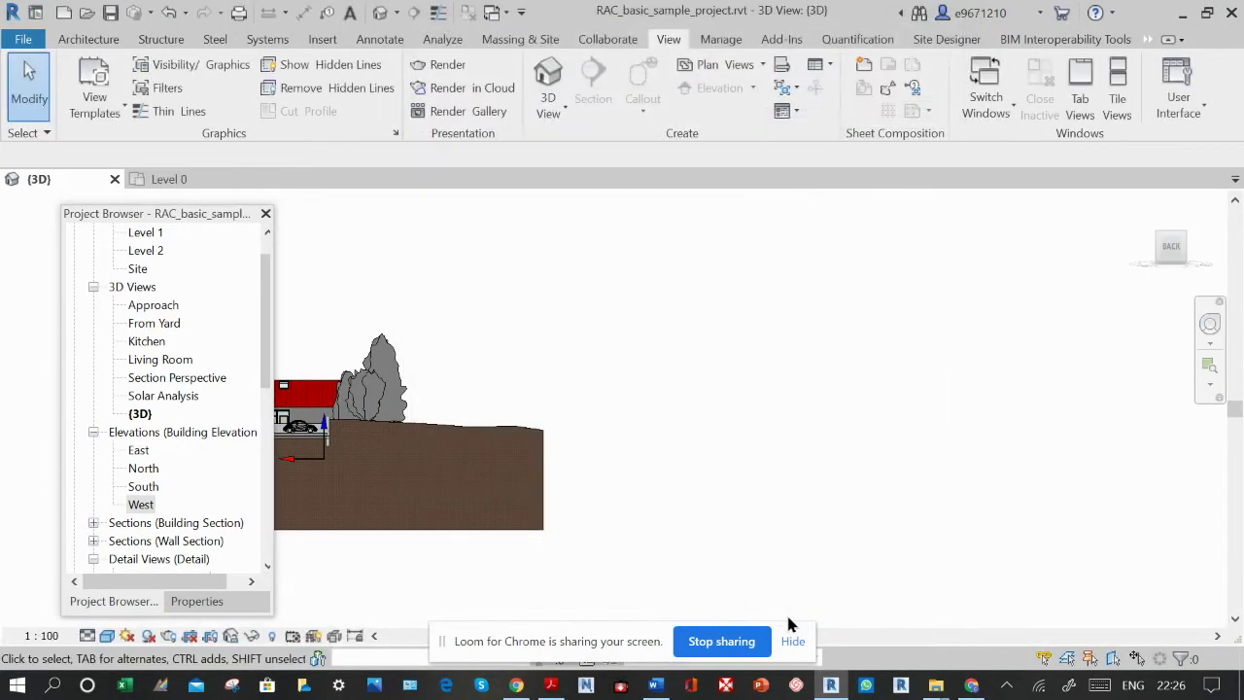
left_click(793, 642)
Pan, zoom and orbit to an angled view of the house and wind turbines, then select the topography.
middle_click_drag(749, 416, 1071, 385)
scroll(700, 457, "up", 3)
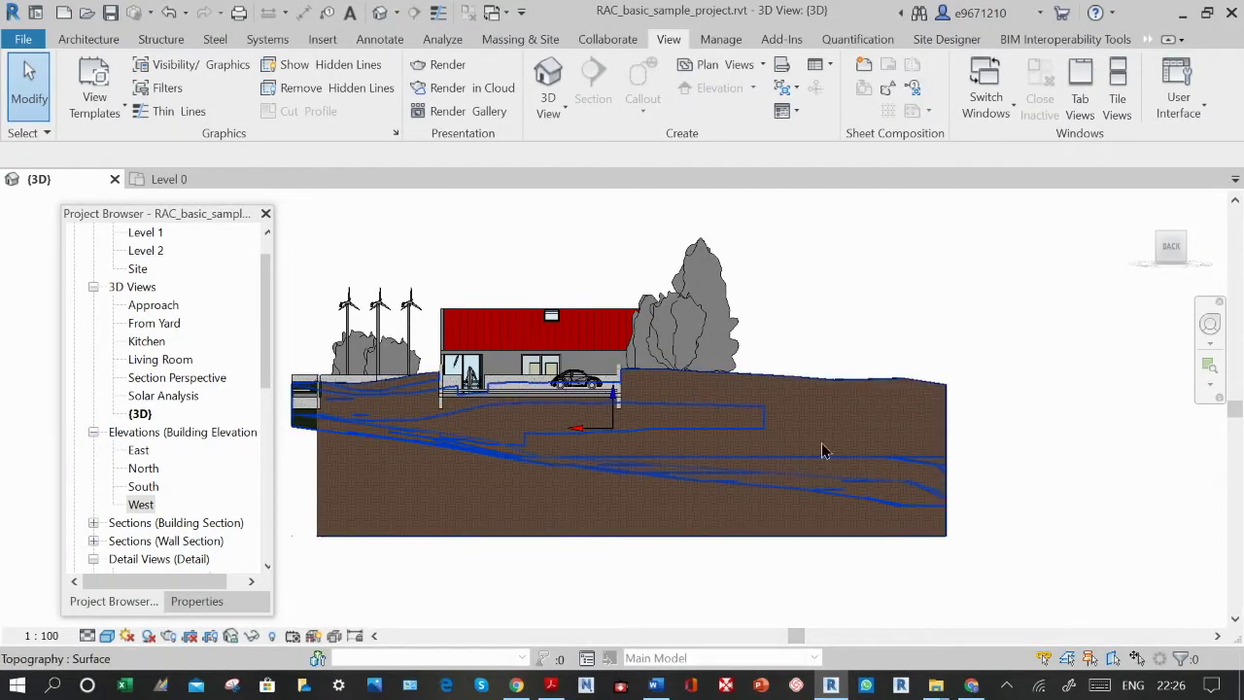
middle_click_drag(1058, 425, 685, 549, "shift")
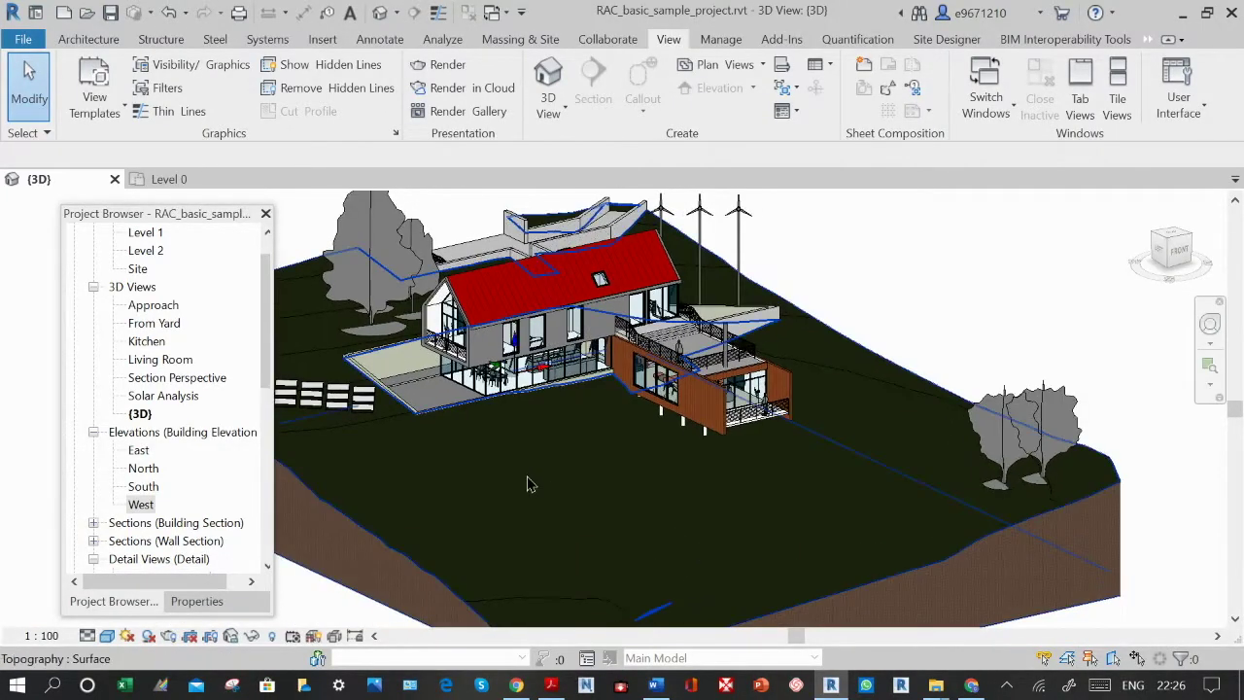
scroll(538, 483, "up", 2)
scroll(722, 572, "up", 4)
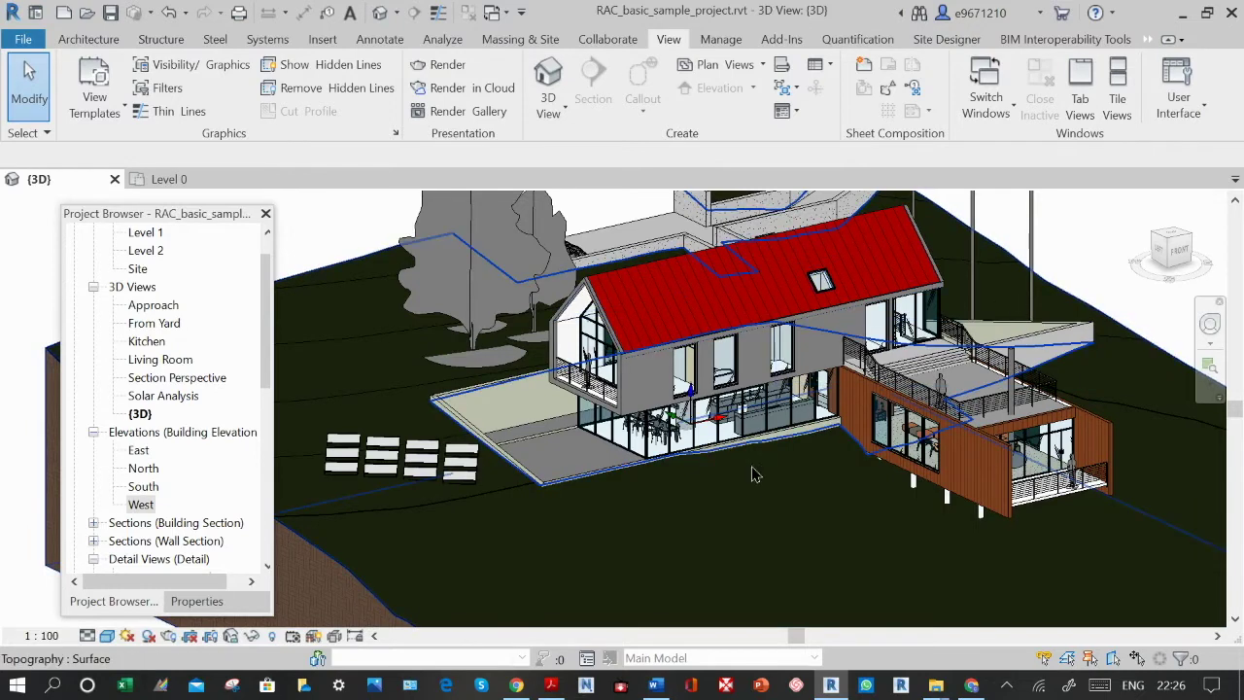
middle_click_drag(807, 502, 819, 572)
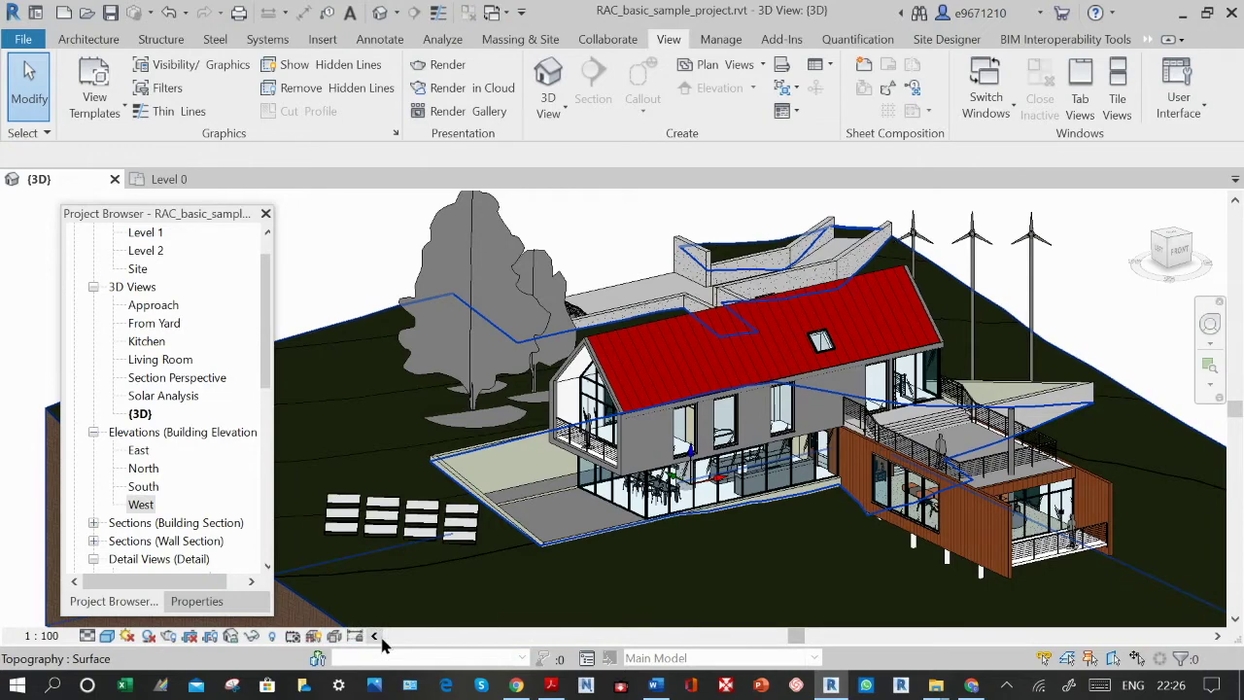
scroll(750, 576, "down", 3)
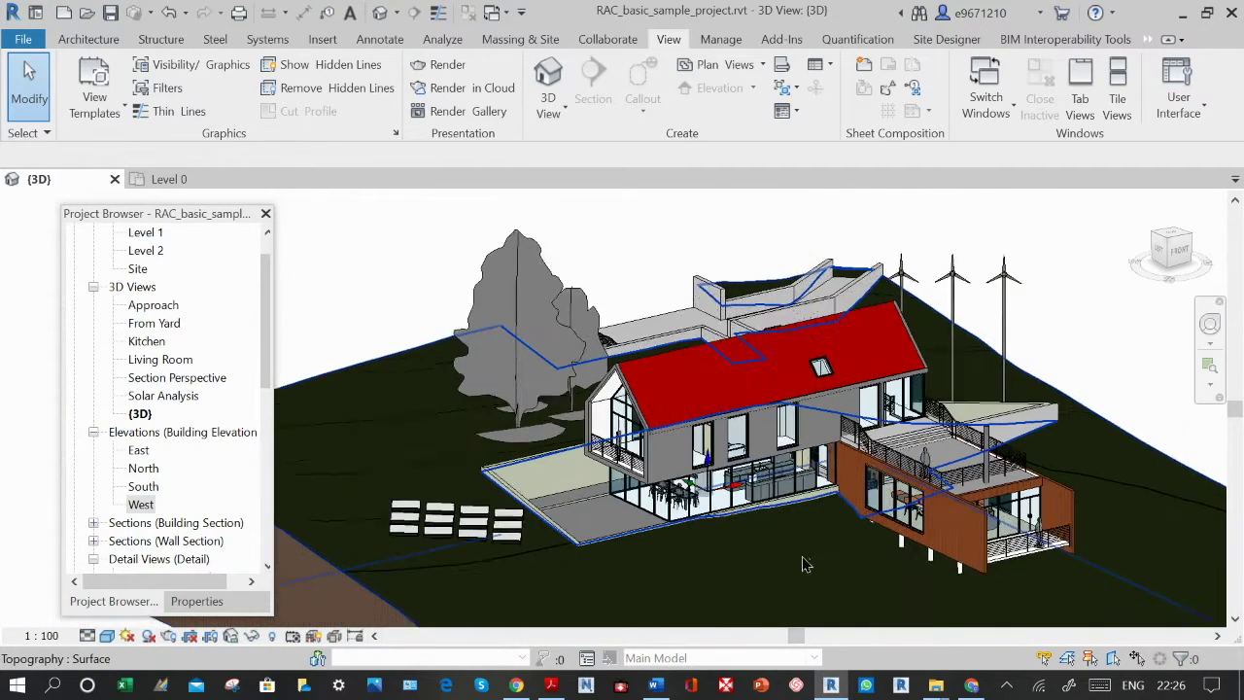
middle_click_drag(749, 576, 688, 549)
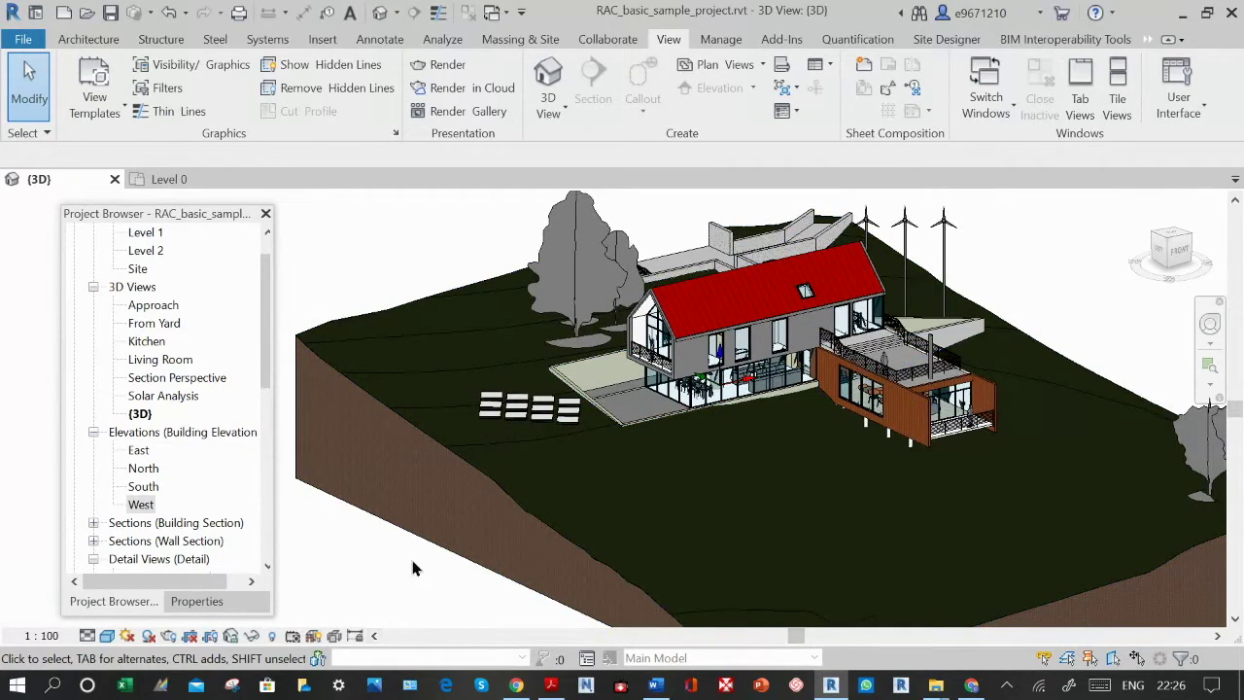
left_click(733, 544)
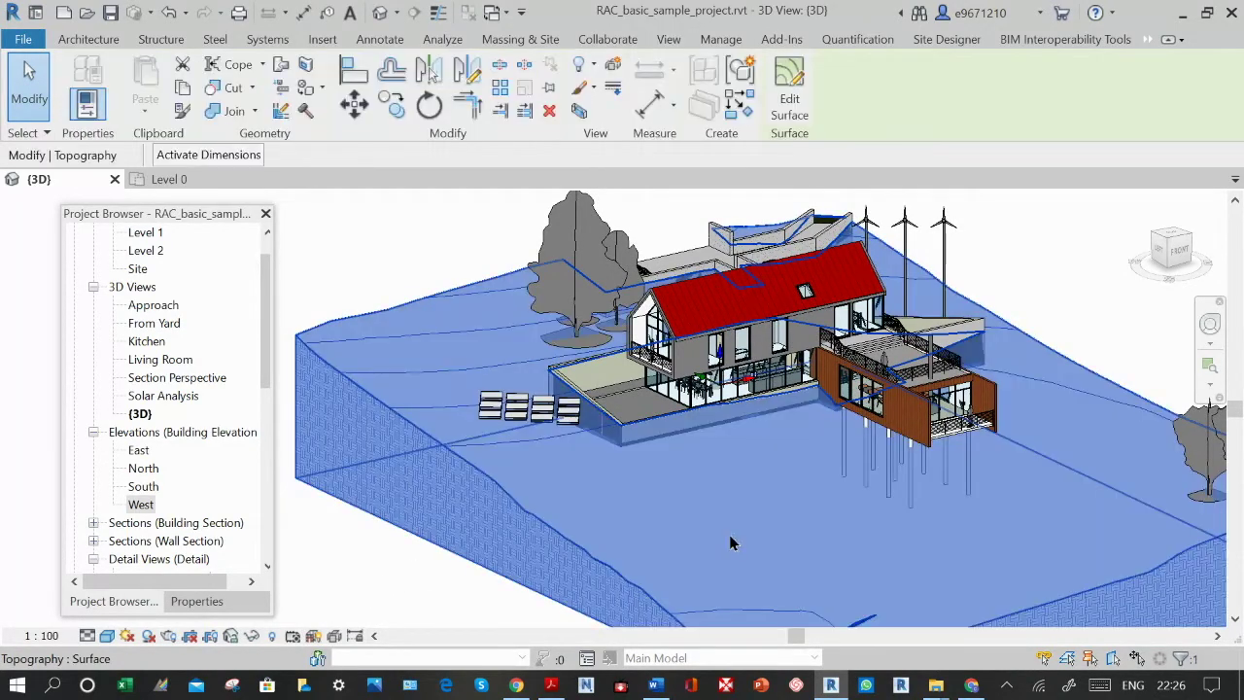
Temporarily hide the topography, orbit to see the house from below, then reset the hide.
left_click(253, 638)
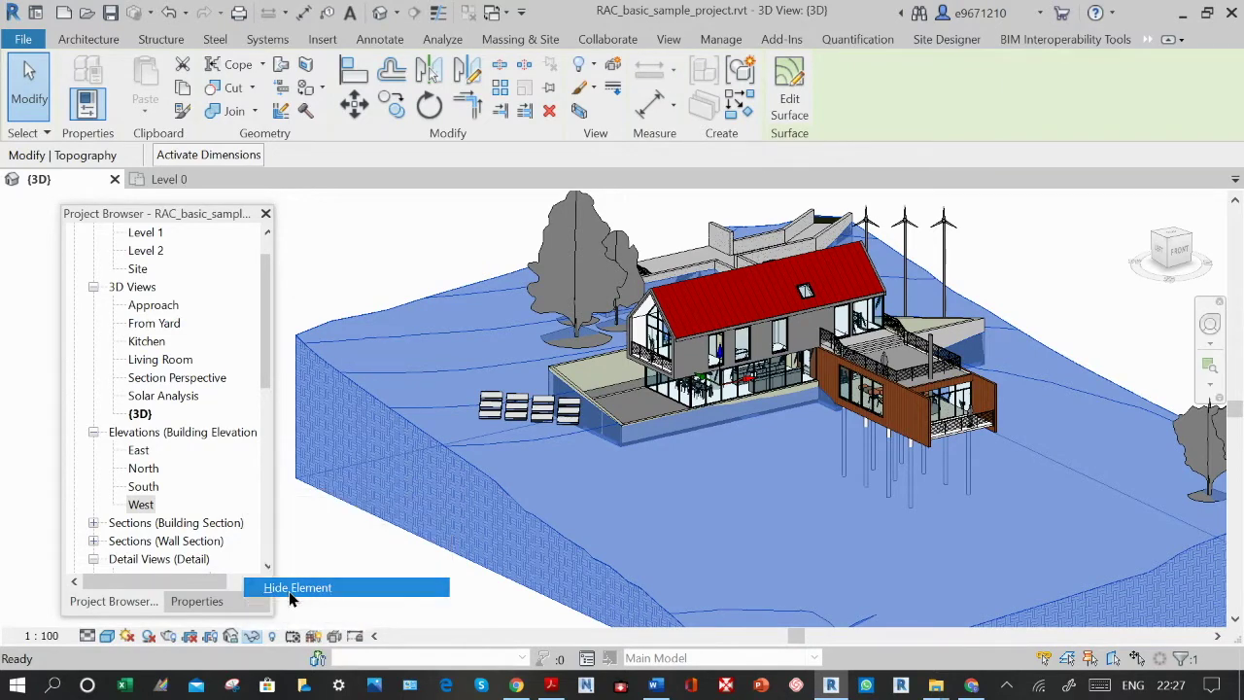
left_click(289, 588)
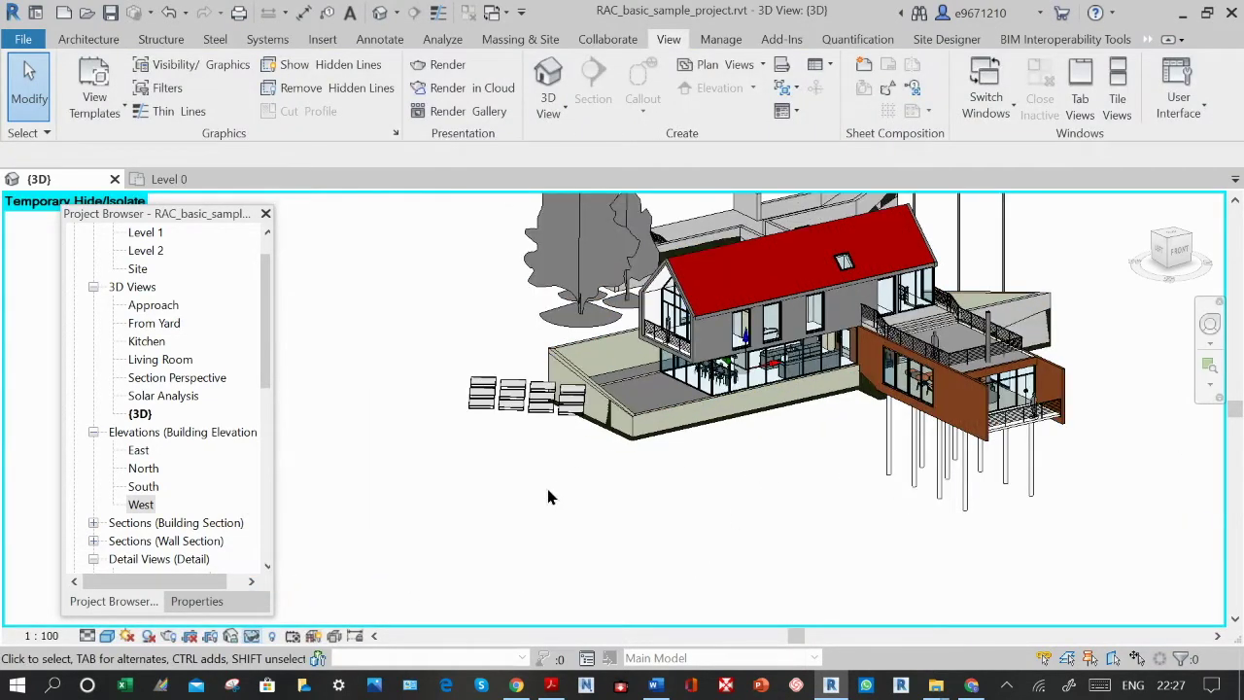
middle_click_drag(551, 493, 972, 544, "shift")
middle_click_drag(644, 464, 632, 506, "shift")
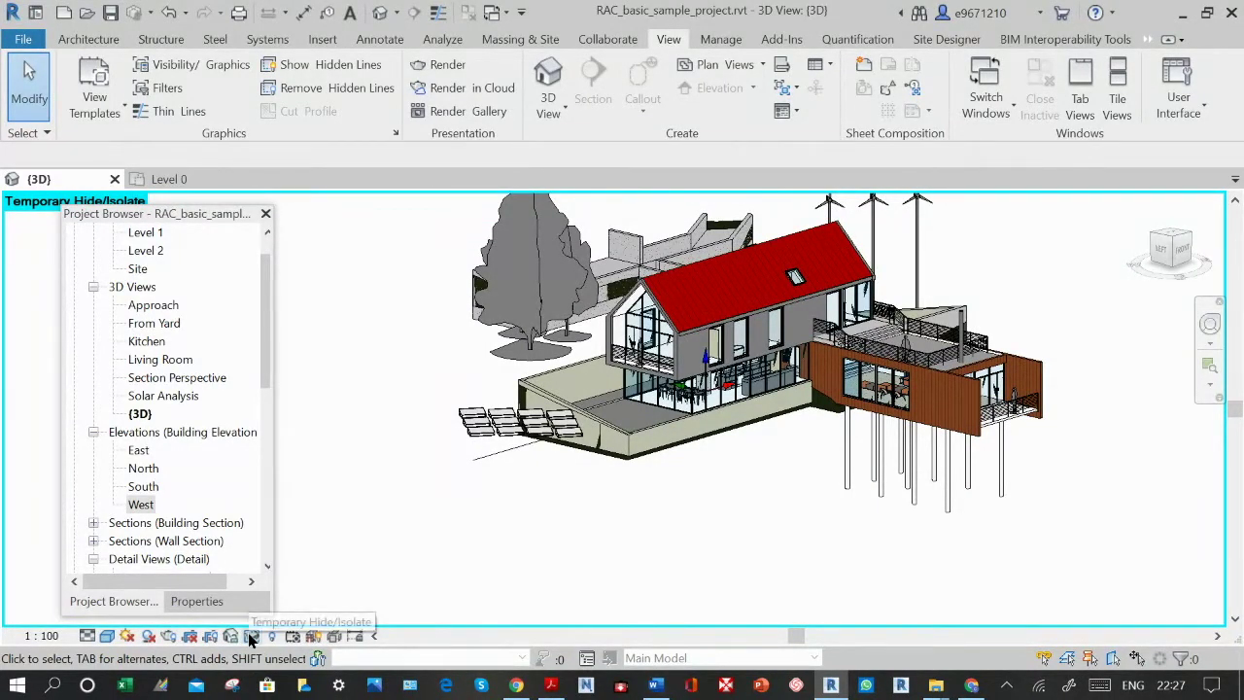
left_click(251, 636)
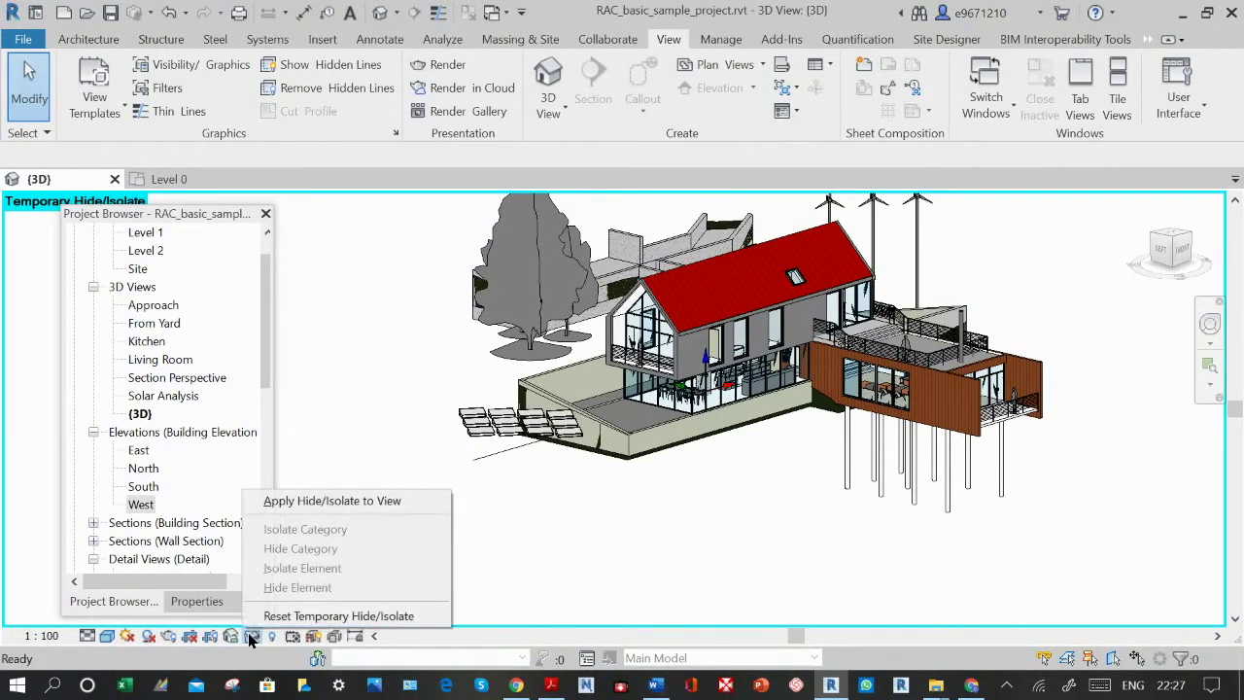
left_click(298, 616)
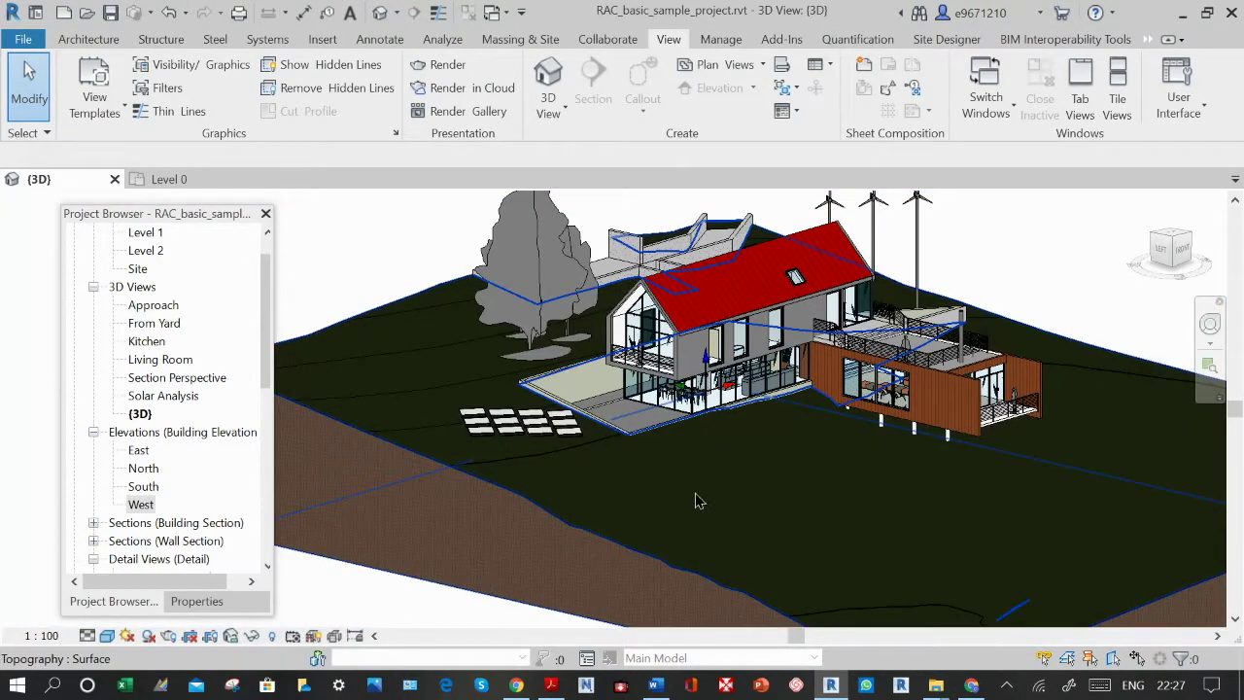
Frame the site, then select the terrain, a wall and the red roof individually, clearing each selection.
scroll(680, 525, "down", 3)
middle_click_drag(694, 528, 689, 450)
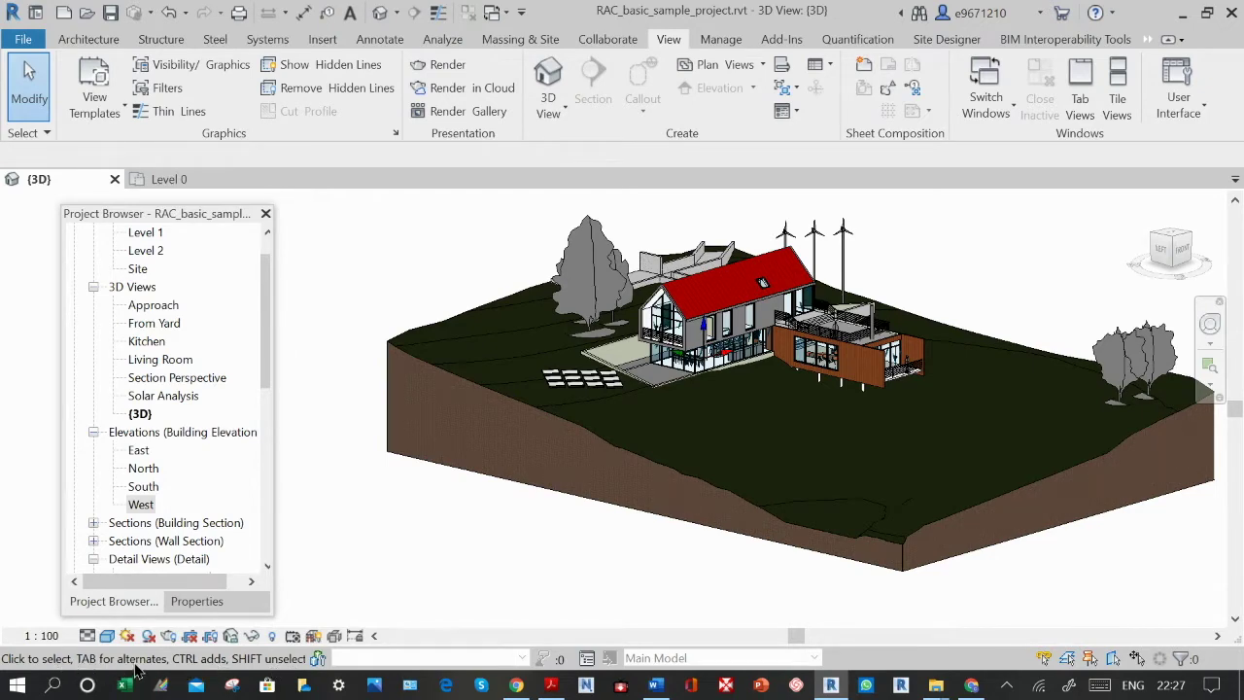
left_click(709, 451)
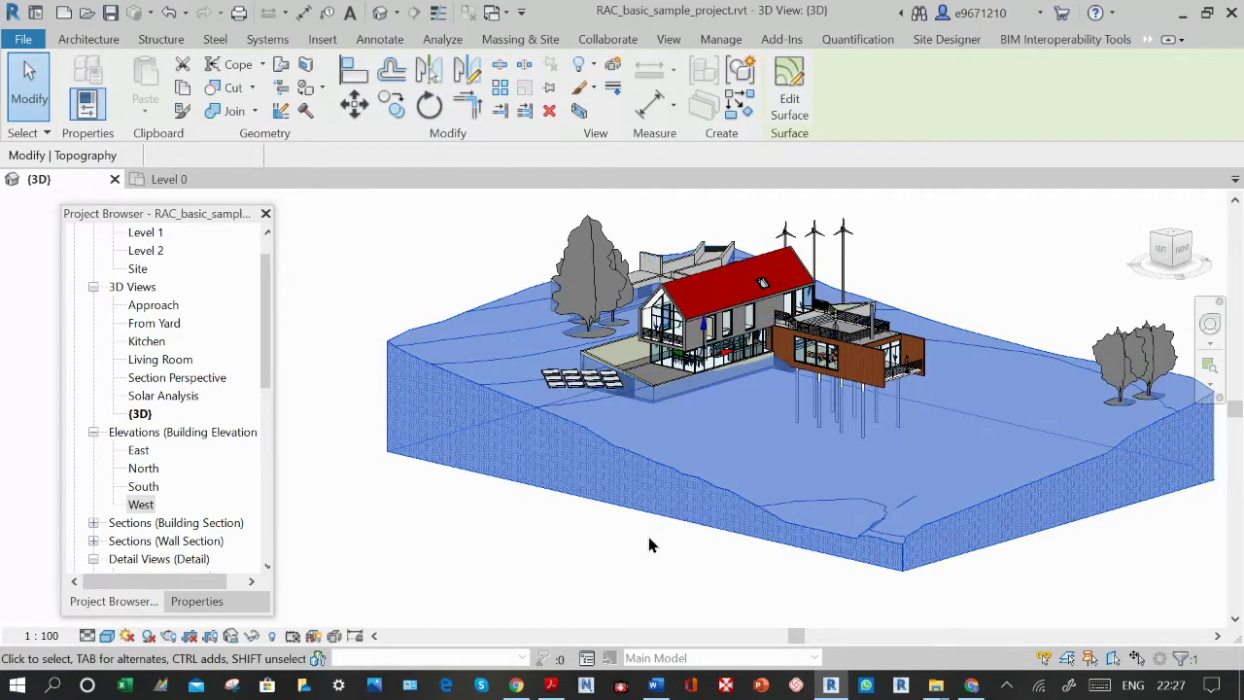
left_click(645, 535)
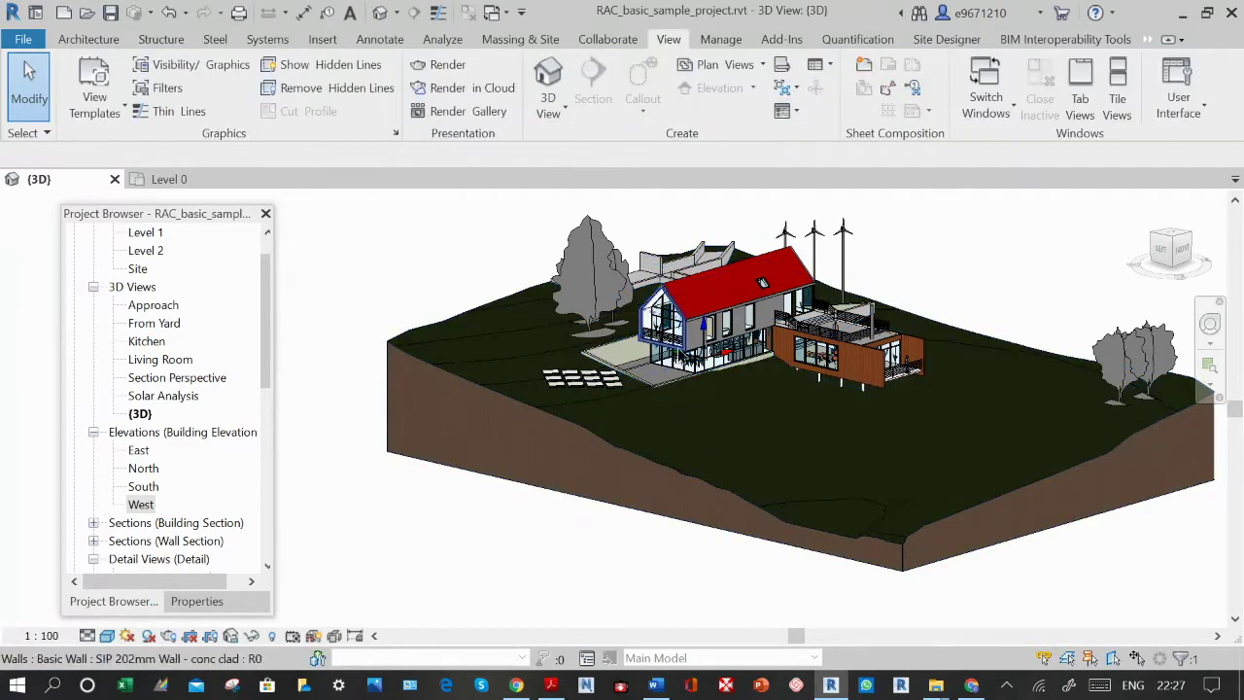
left_click(720, 309)
left_click(717, 295)
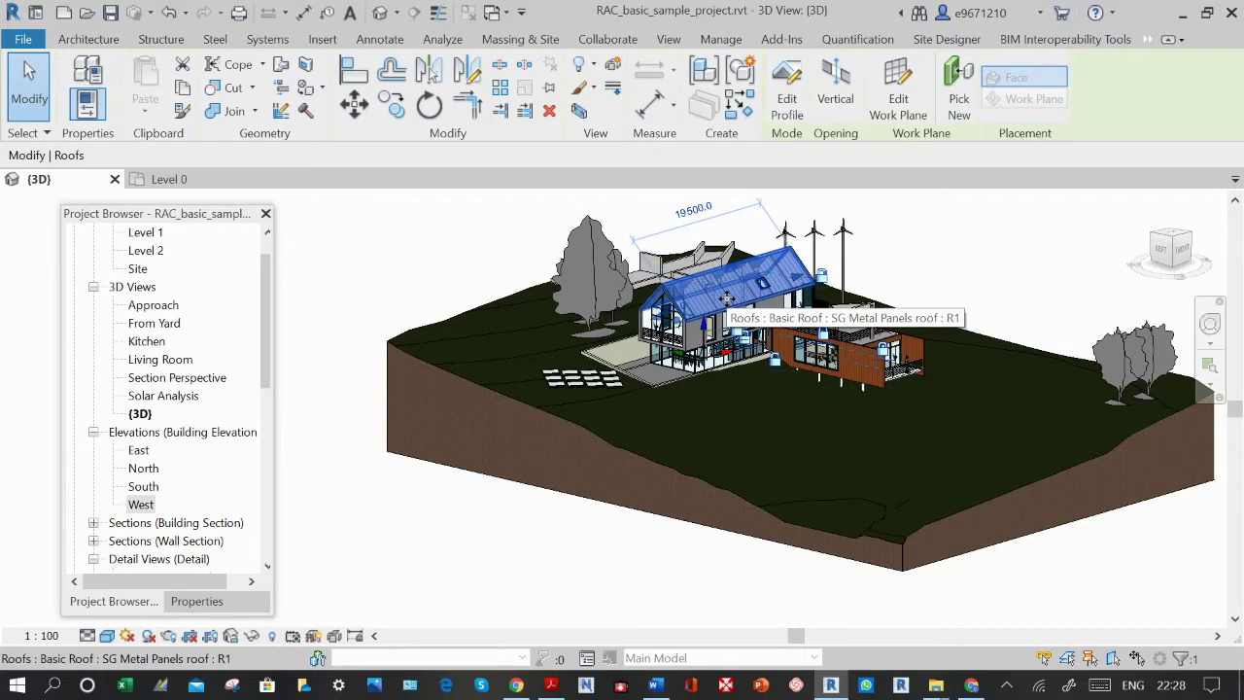
left_click(552, 615)
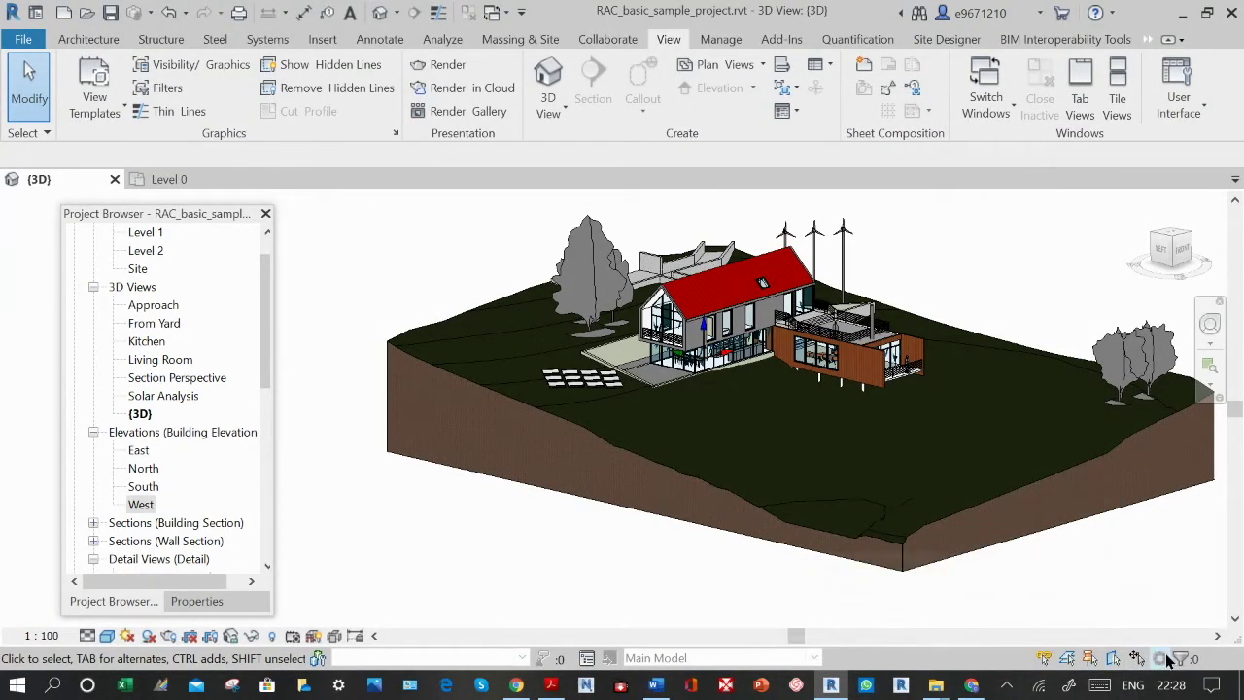
Turn off Select Pinned Elements in the status bar and zoom in on the house.
left_click(1092, 660)
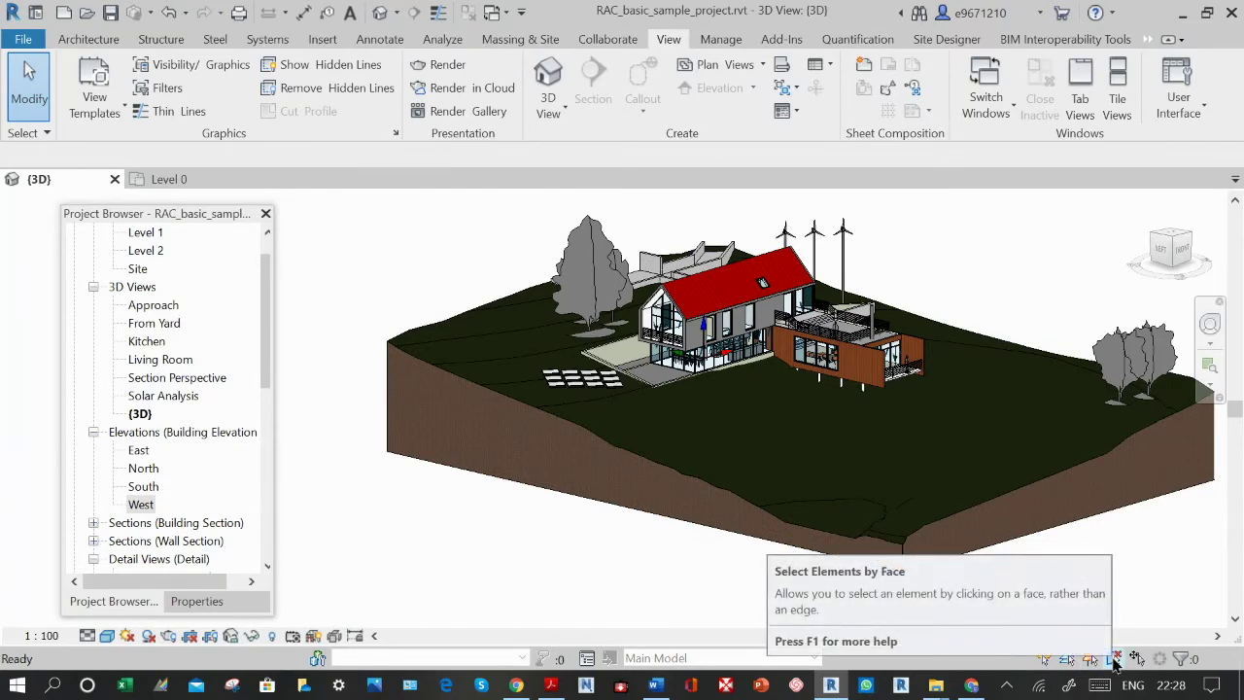
scroll(821, 355, "up", 5)
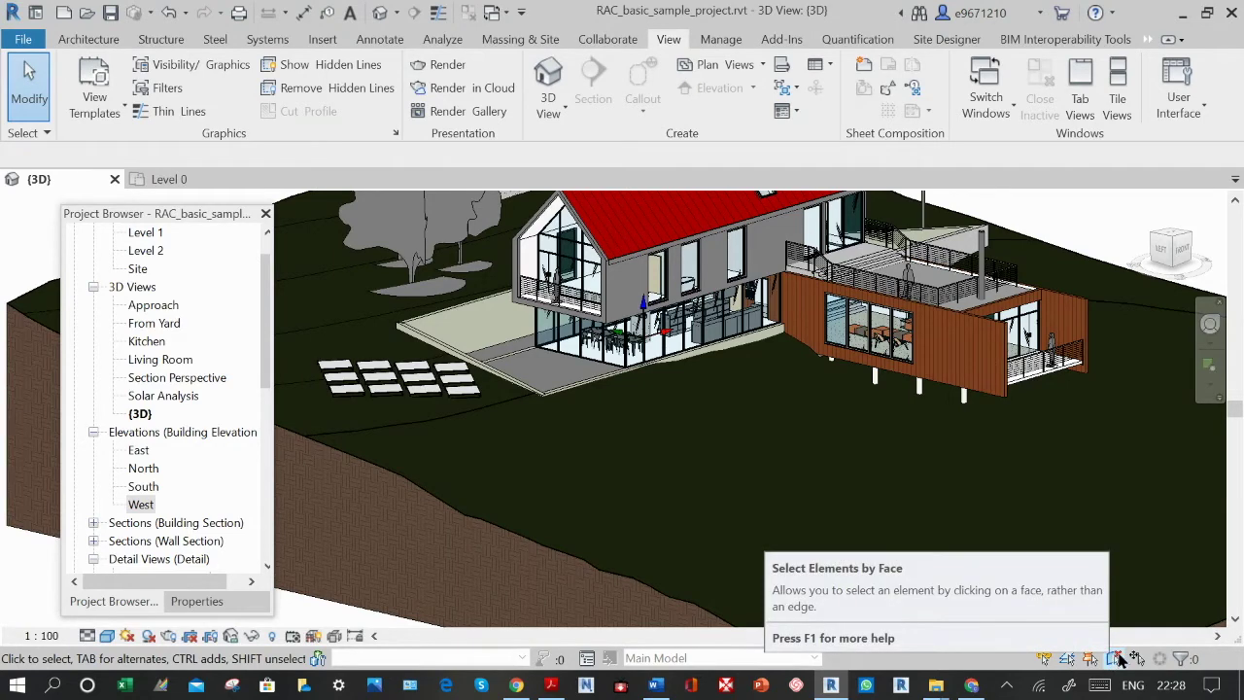
scroll(830, 477, "up", 2)
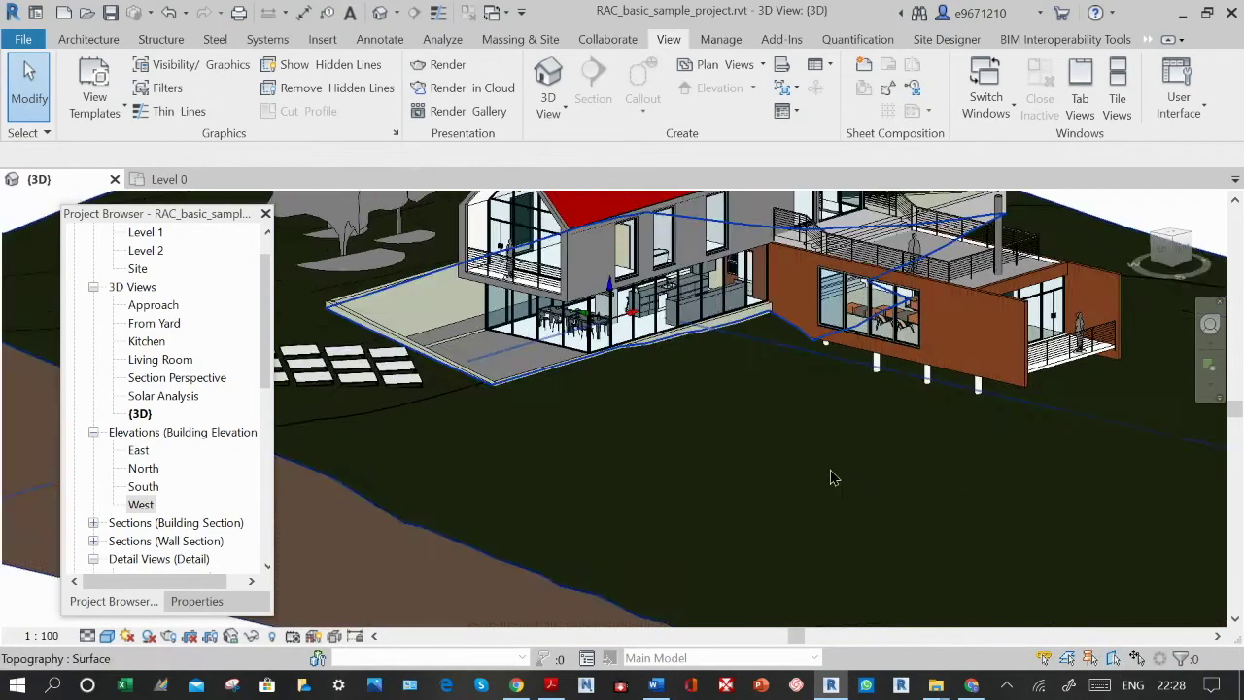
Zoom, pan and orbit until the house, tree and three wind turbines are all in view.
scroll(830, 477, "up", 1)
middle_click_drag(728, 437, 836, 622)
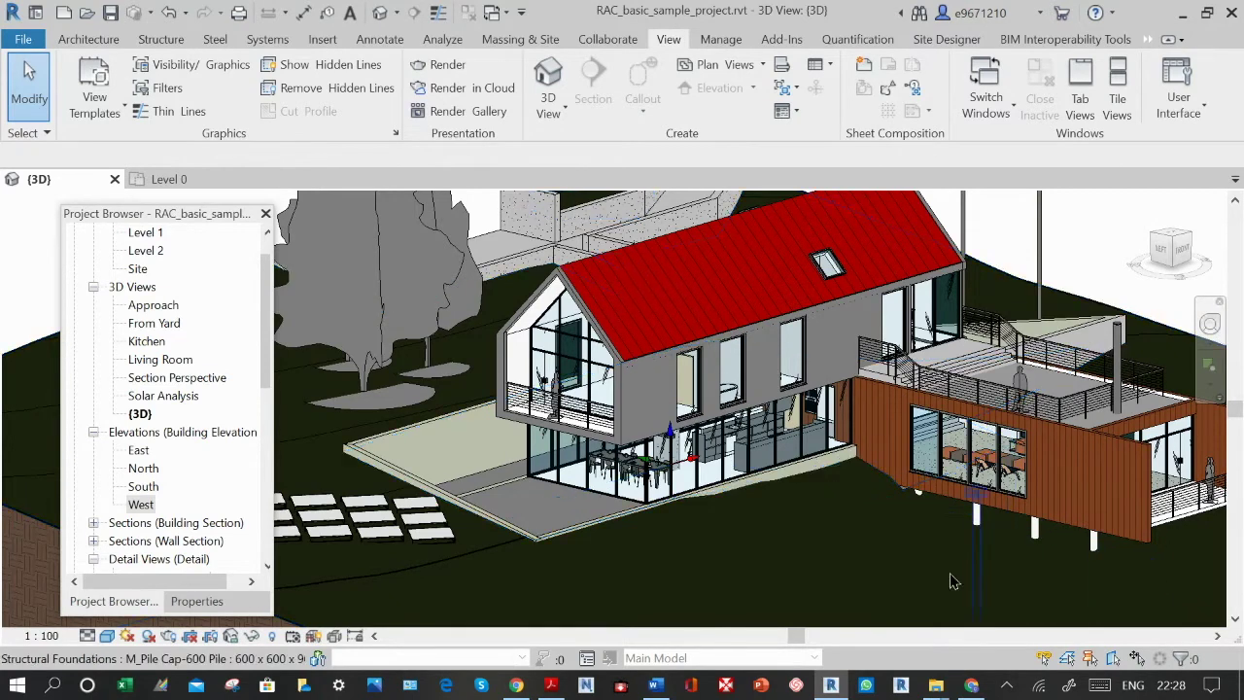
scroll(721, 568, "down", 2)
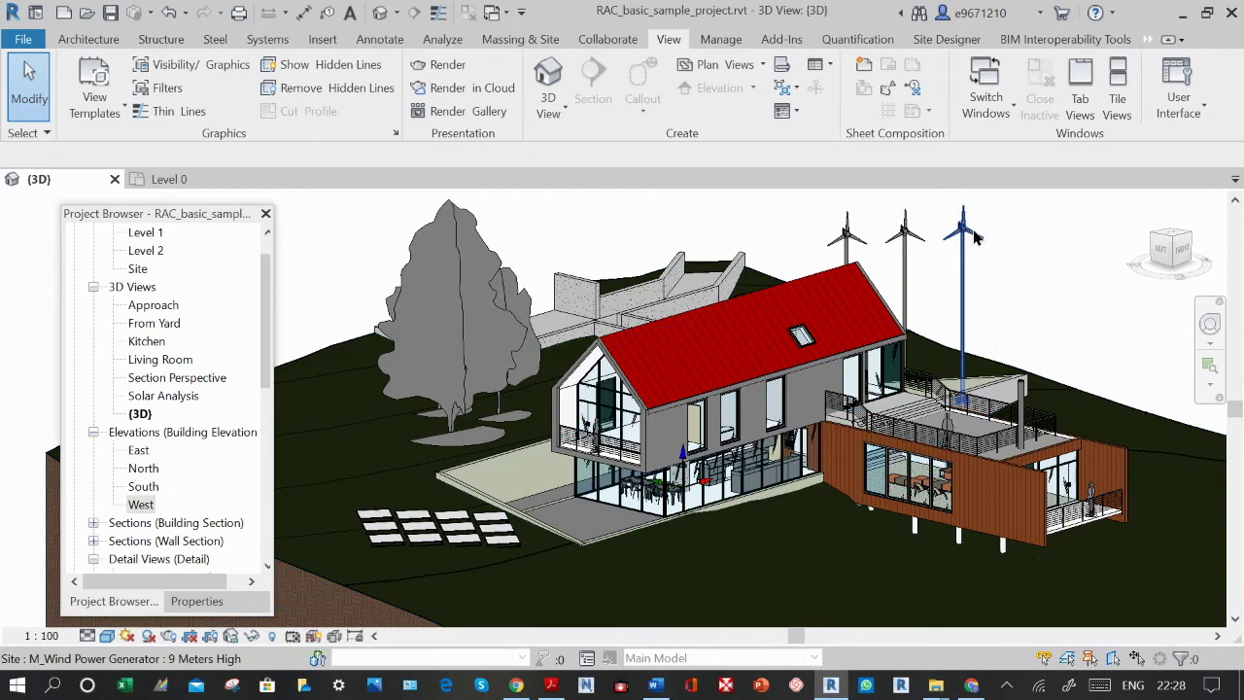
middle_click_drag(986, 230, 984, 195, "shift")
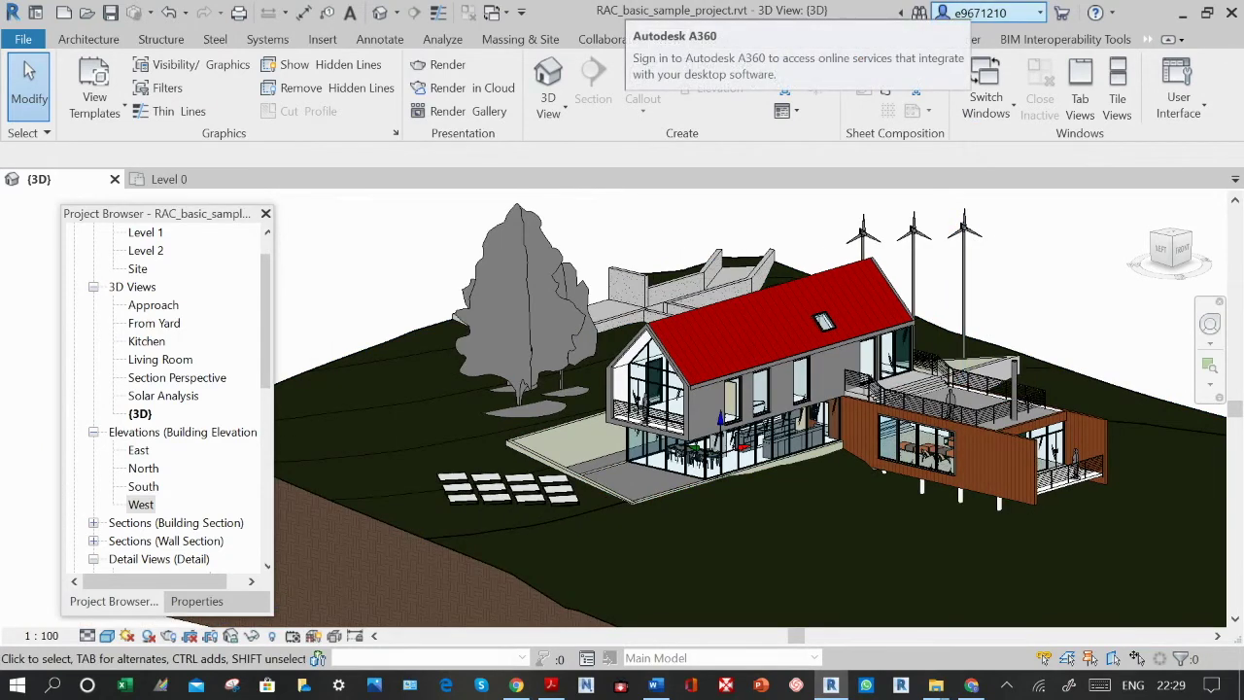